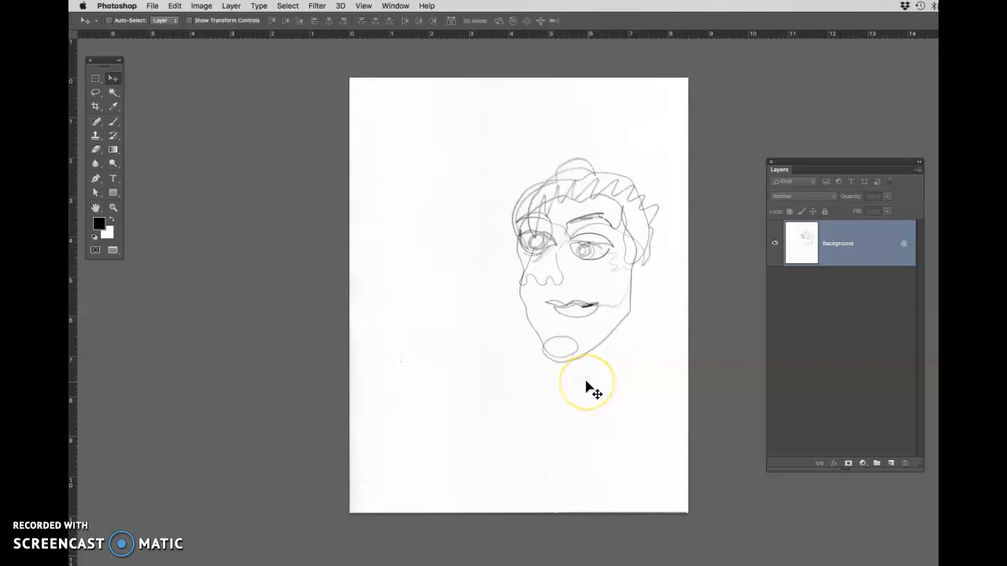
- Switch to TextEdit and review the notes on cleaning scans with Levels and converting files to Grayscale
{"action": "key", "text": "super+Tab"}
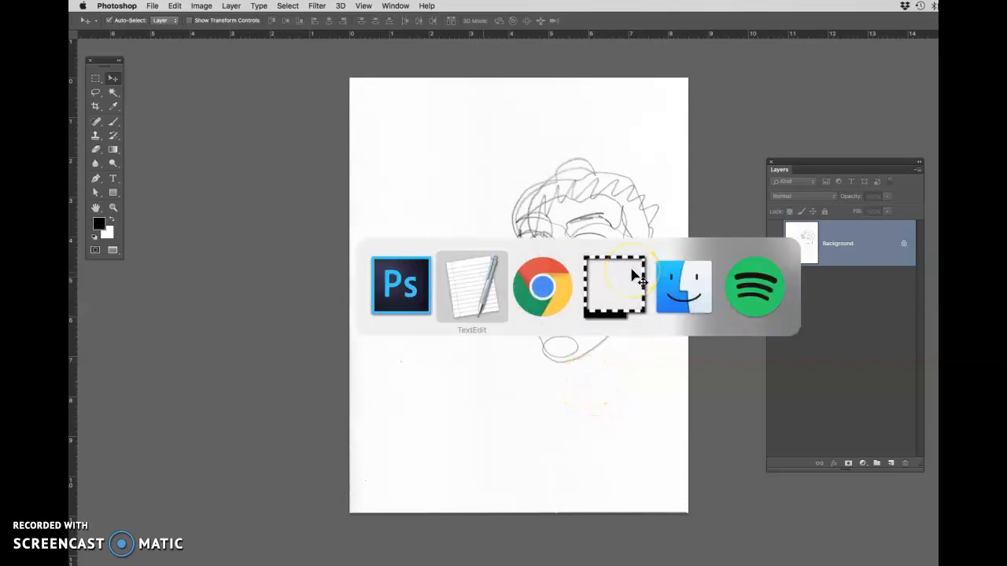
{"action": "left_click_drag", "start_coordinate": [505, 96], "coordinate": [513, 118]}
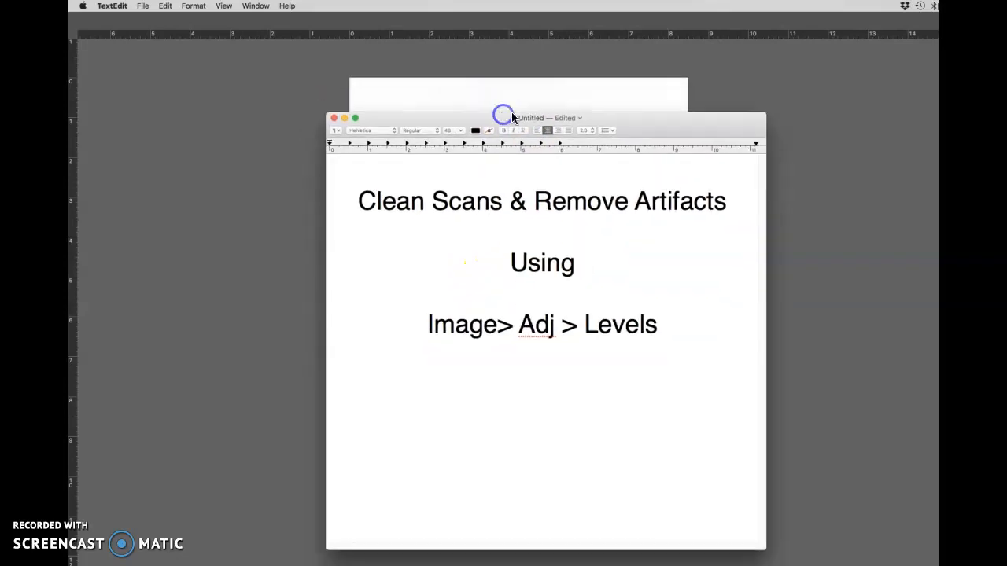
{"action": "key", "text": "super+grave"}
{"action": "left_click_drag", "start_coordinate": [535, 221], "coordinate": [454, 109]}
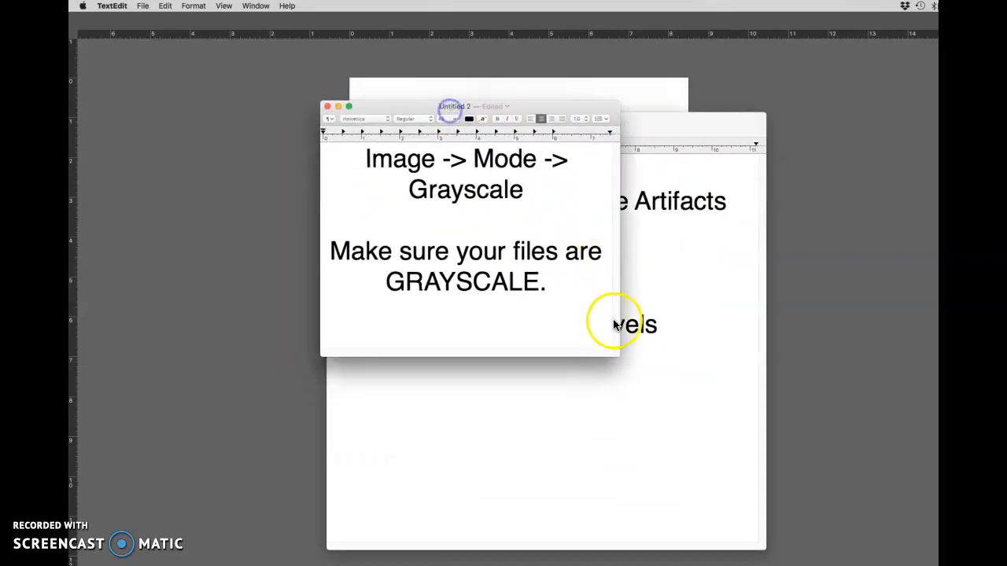
{"action": "left_click_drag", "start_coordinate": [615, 354], "coordinate": [771, 530]}
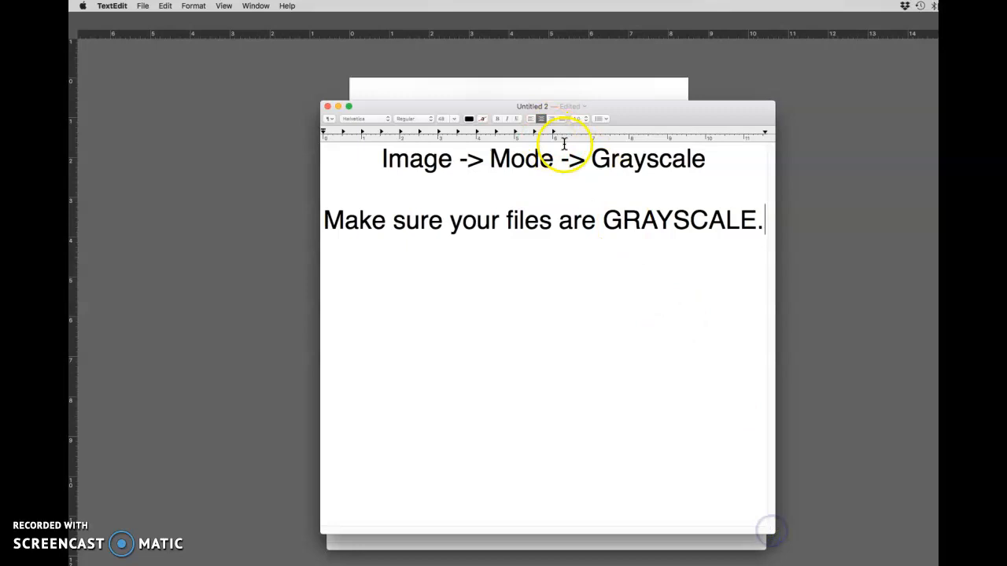
{"action": "left_click_drag", "start_coordinate": [704, 158], "coordinate": [598, 159]}
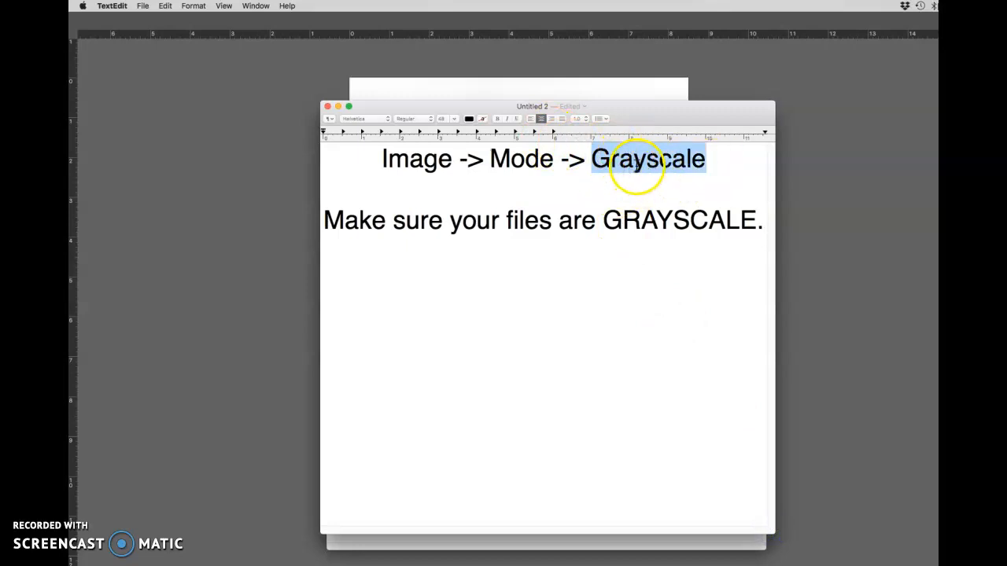
- Return to Photoshop and check that the scanned face drawing is in Grayscale mode
{"action": "left_click", "coordinate": [281, 254]}
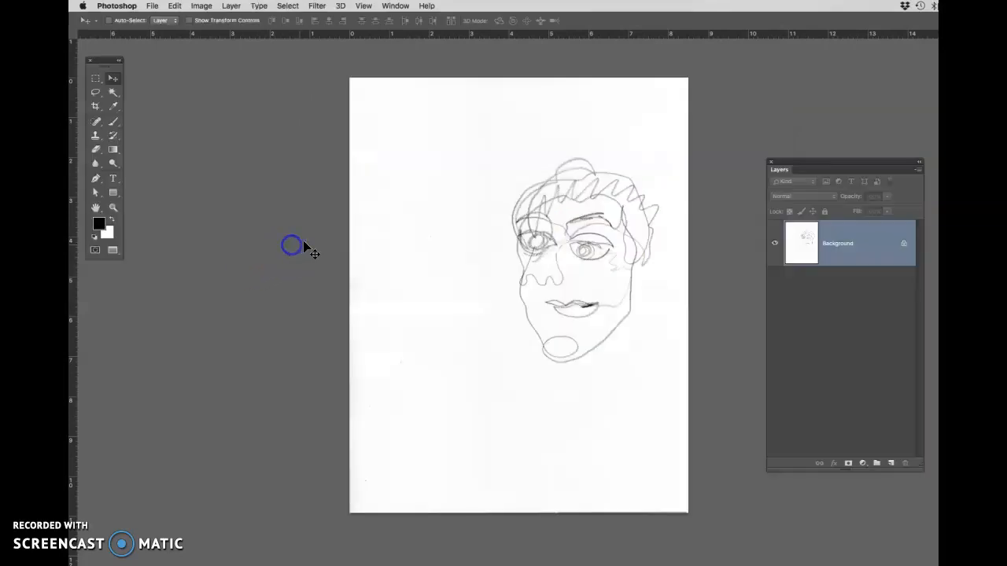
{"action": "left_click", "coordinate": [201, 6]}
{"action": "left_click", "coordinate": [281, 19]}
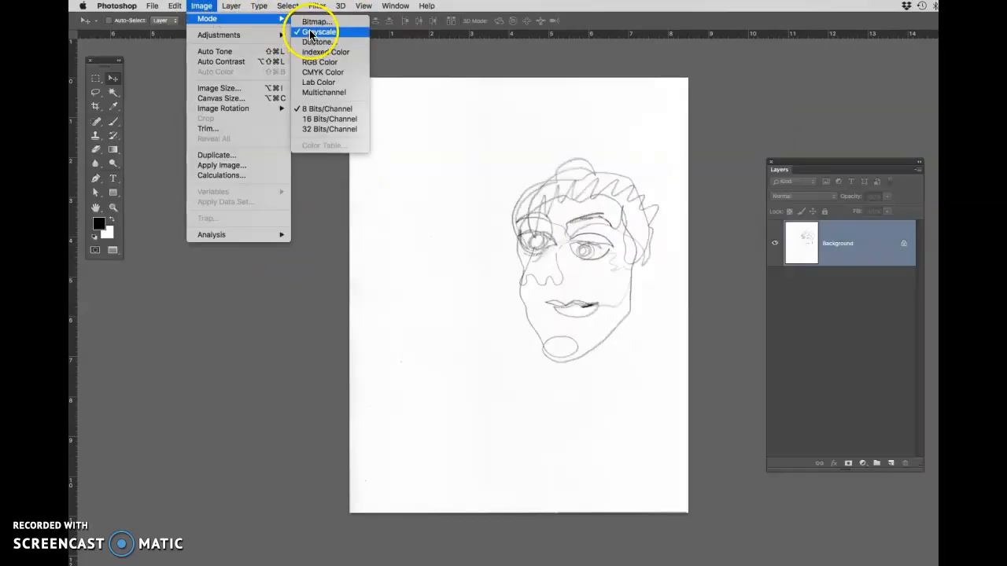
{"action": "left_click", "coordinate": [313, 35]}
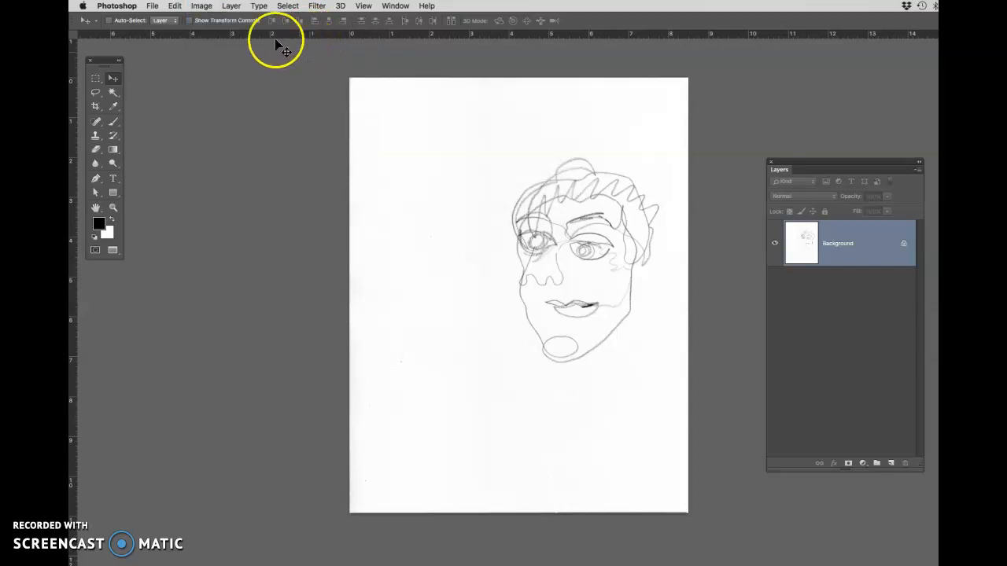
- Convert the scanned drawing to RGB Color mode
{"action": "left_click", "coordinate": [203, 7]}
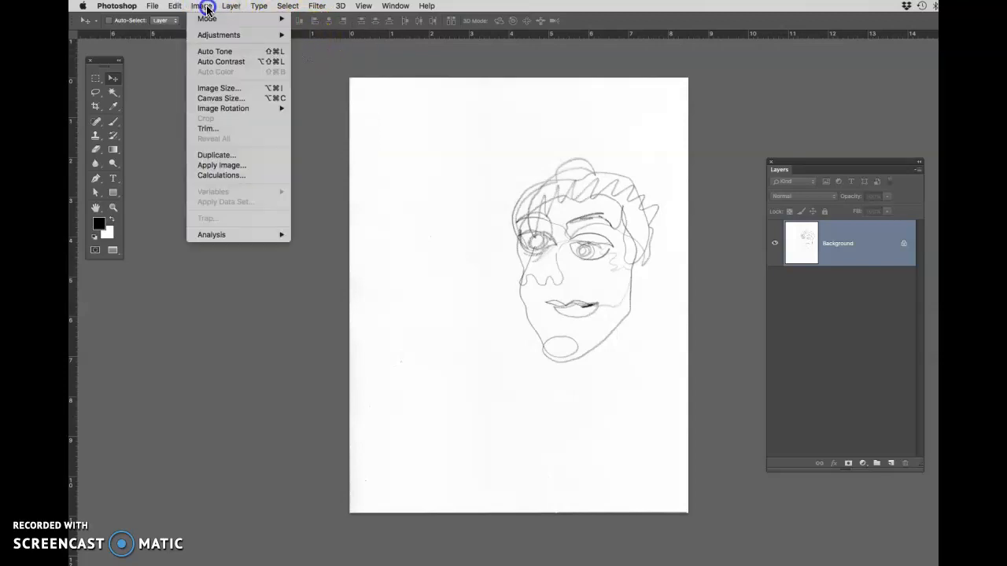
{"action": "mouse_move", "coordinate": [236, 18]}
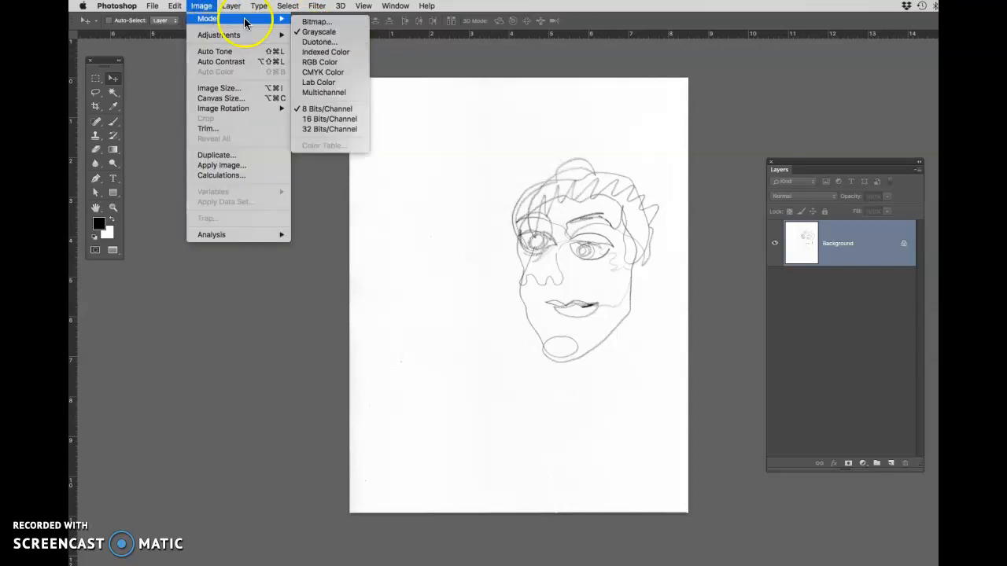
{"action": "left_click", "coordinate": [310, 63]}
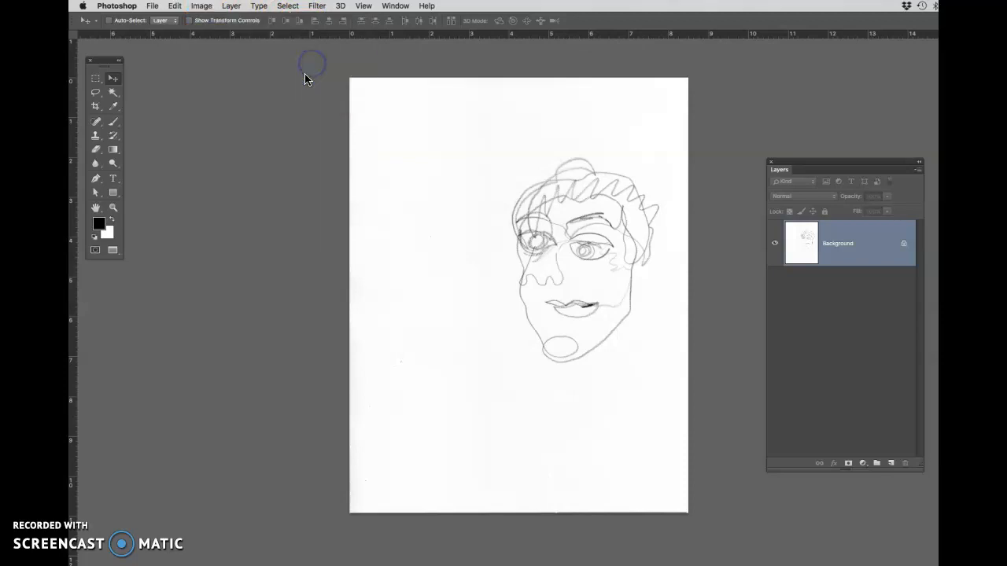
- Convert the scanned drawing to Grayscale mode, discarding its color information
{"action": "left_click", "coordinate": [203, 8]}
{"action": "mouse_move", "coordinate": [220, 20]}
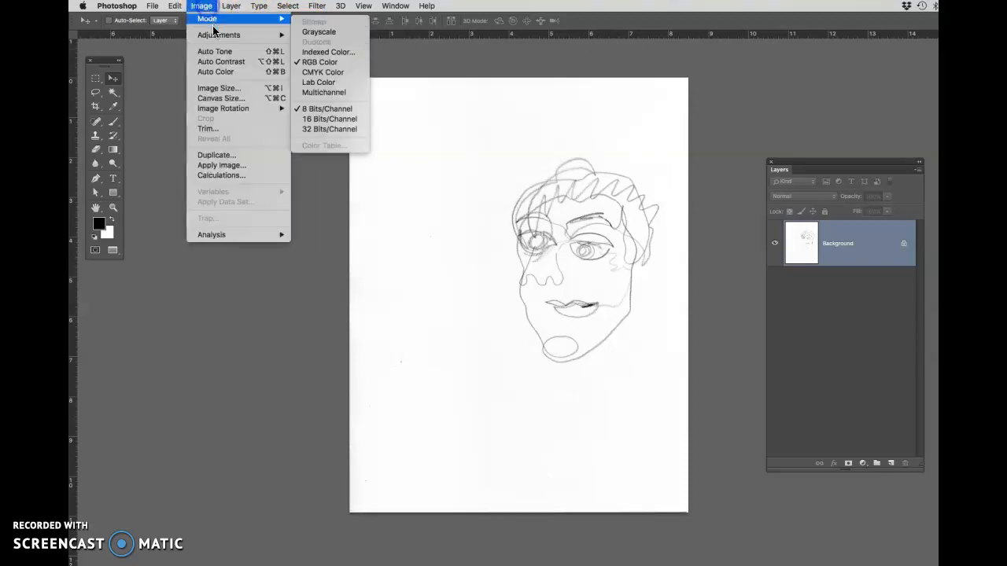
{"action": "left_click", "coordinate": [312, 35]}
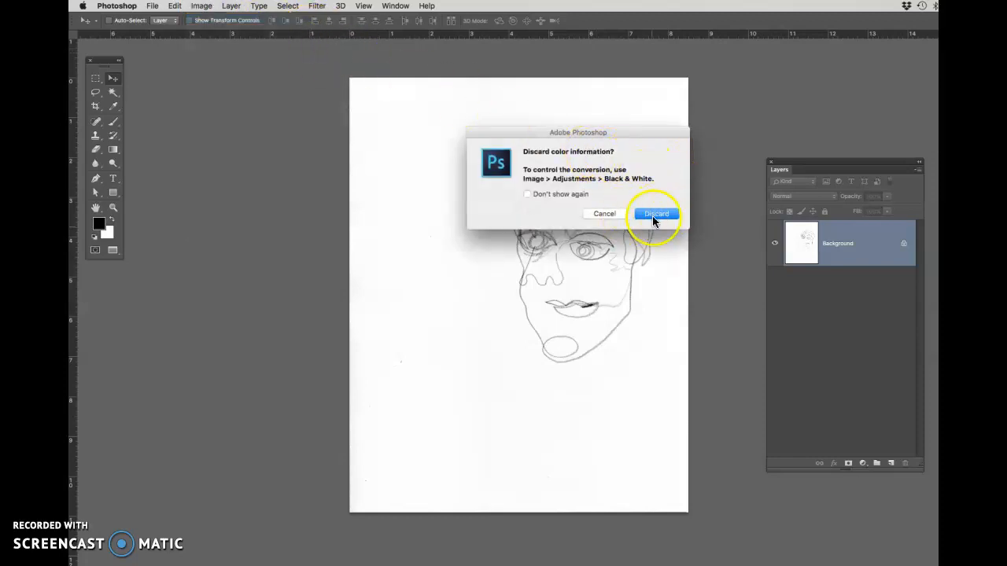
{"action": "left_click", "coordinate": [657, 214]}
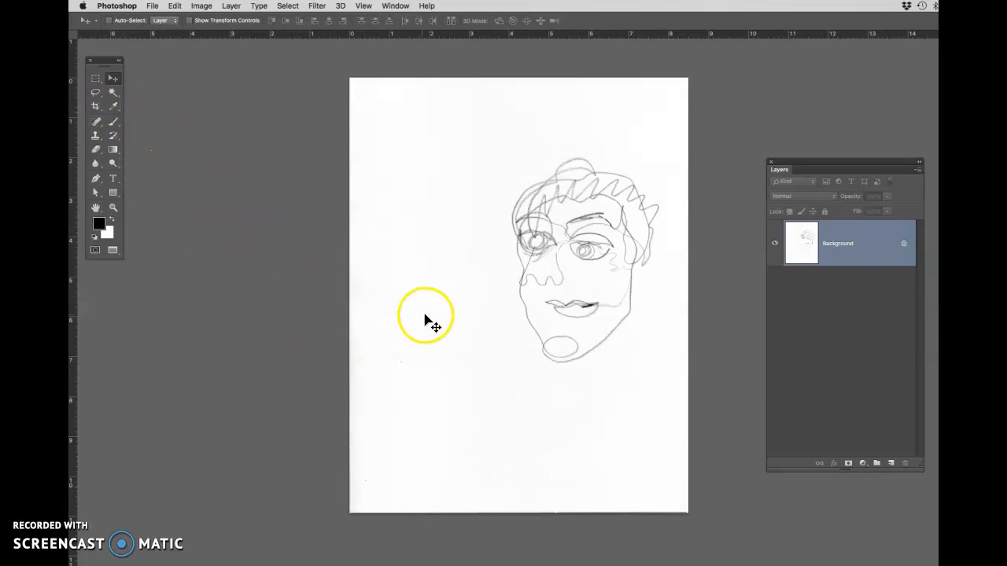
{"action": "key", "text": "c"}
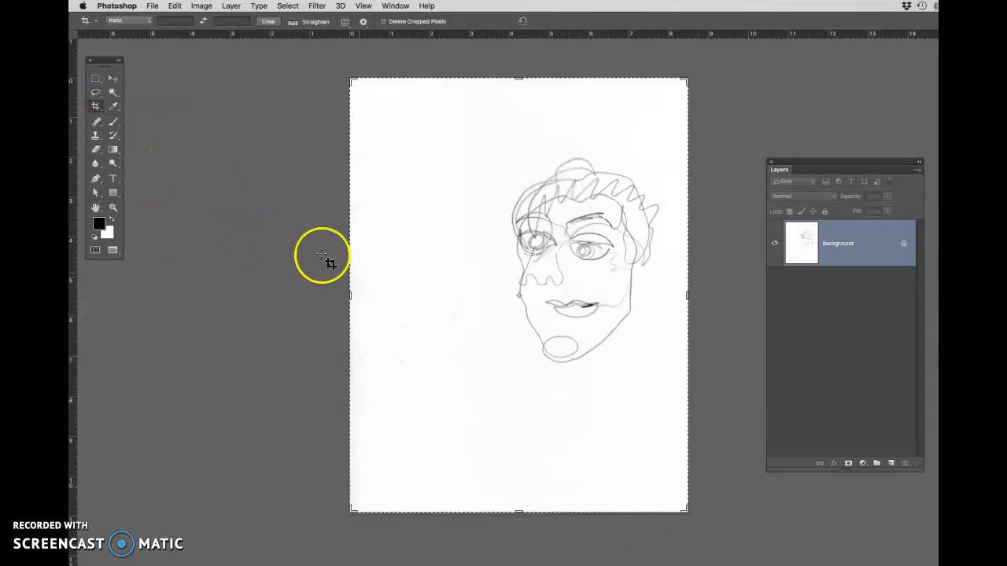
{"action": "left_click", "coordinate": [96, 106]}
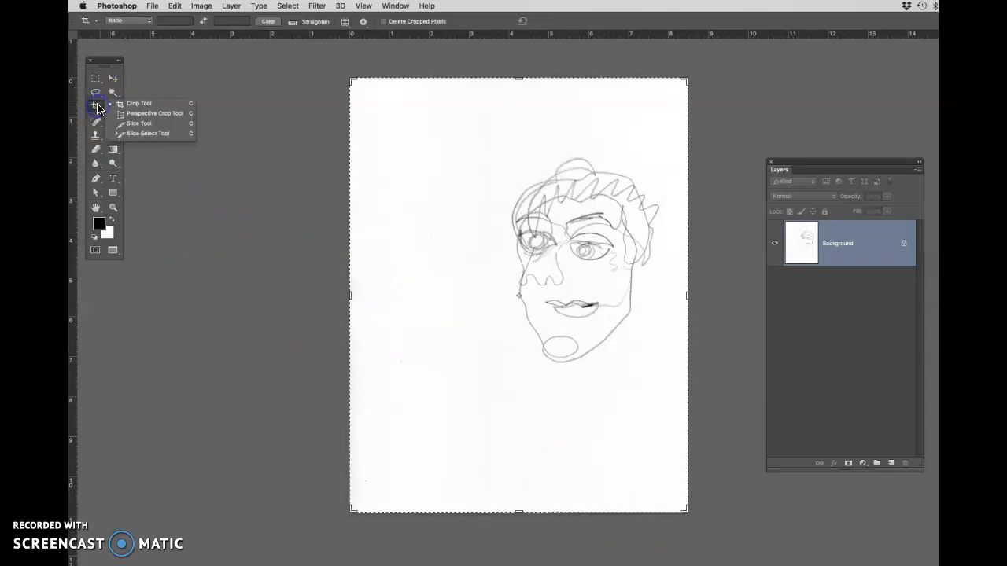
{"action": "left_click", "coordinate": [162, 118]}
{"action": "left_click_drag", "start_coordinate": [351, 79], "coordinate": [676, 368]}
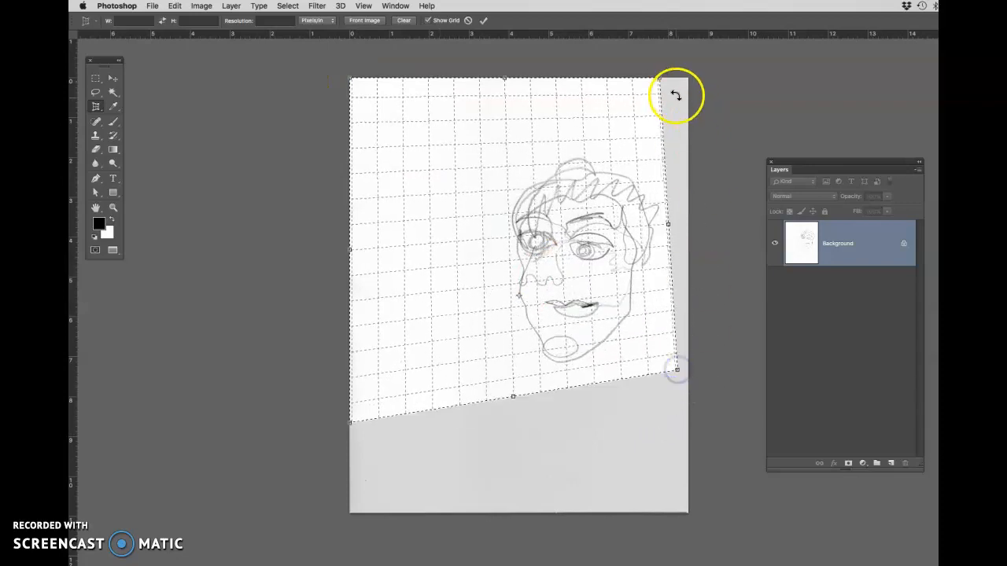
{"action": "left_click_drag", "start_coordinate": [661, 81], "coordinate": [665, 142]}
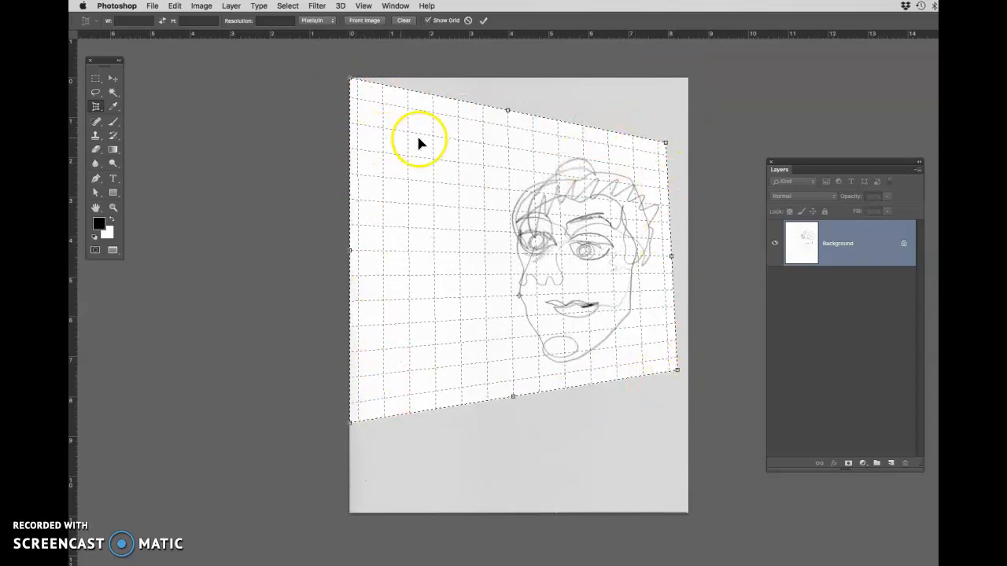
{"action": "key", "text": "Return"}
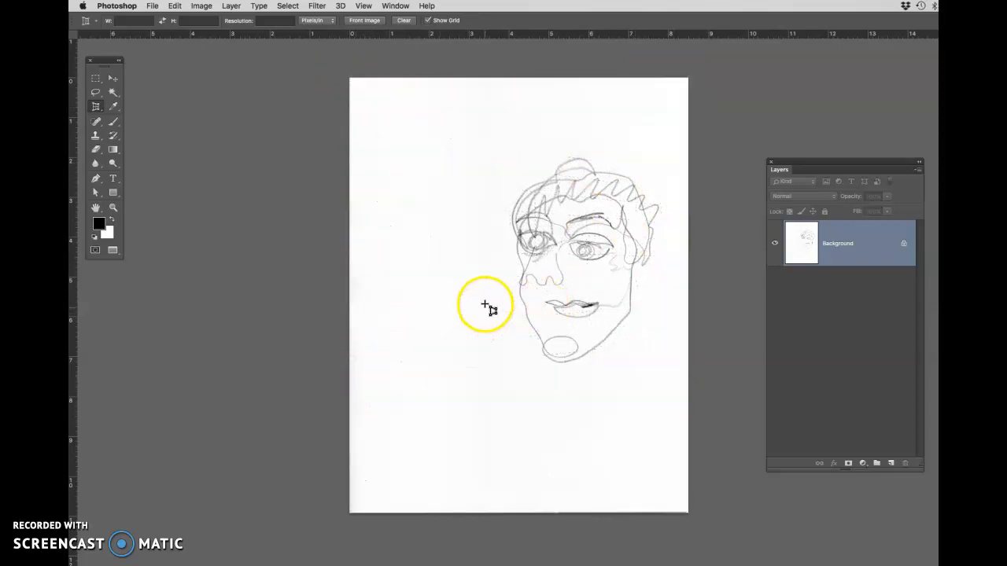
- Frame a rough crop around the face with the Crop tool, excluding the empty paper on all sides
{"action": "left_click", "coordinate": [95, 109]}
{"action": "left_click", "coordinate": [131, 107]}
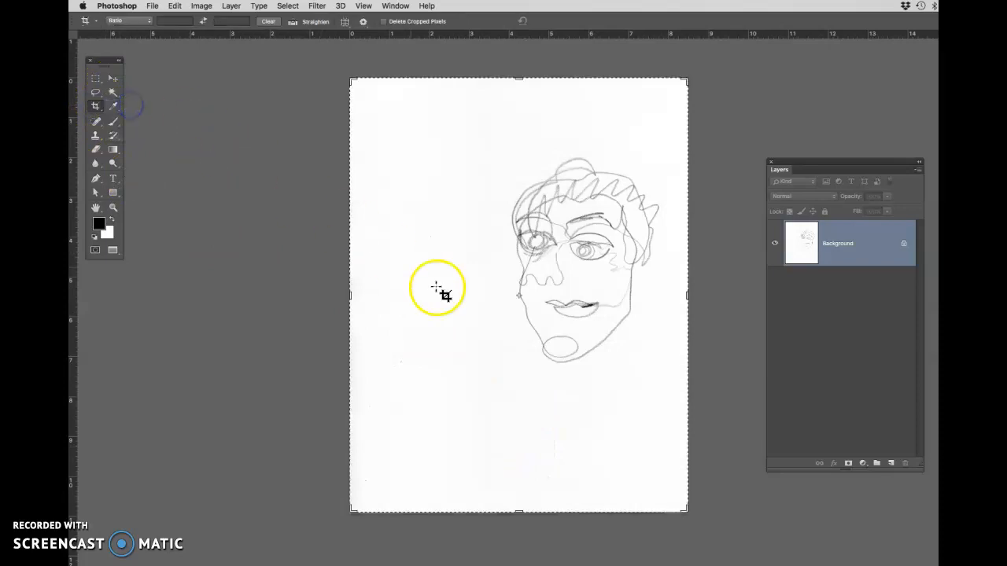
{"action": "left_click_drag", "start_coordinate": [521, 514], "coordinate": [533, 443]}
{"action": "left_click_drag", "start_coordinate": [687, 293], "coordinate": [674, 295]}
{"action": "left_click_drag", "start_coordinate": [377, 288], "coordinate": [445, 291]}
{"action": "left_click_drag", "start_coordinate": [521, 151], "coordinate": [519, 184]}
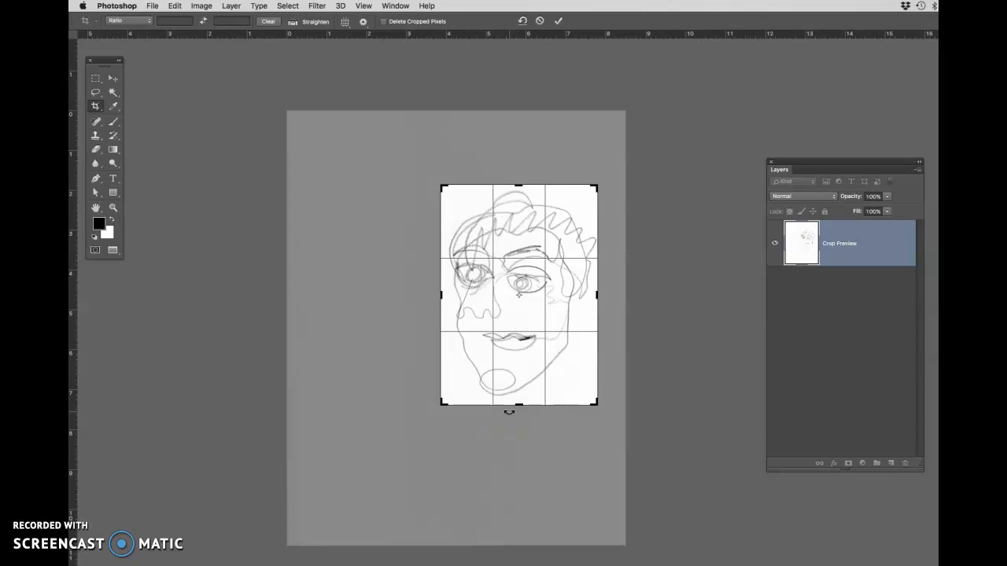
- Tighten the crop edges closely around the face, apply the crop, and switch to the Move tool
{"action": "key", "text": "super+plus"}
{"action": "key", "text": "super+plus"}
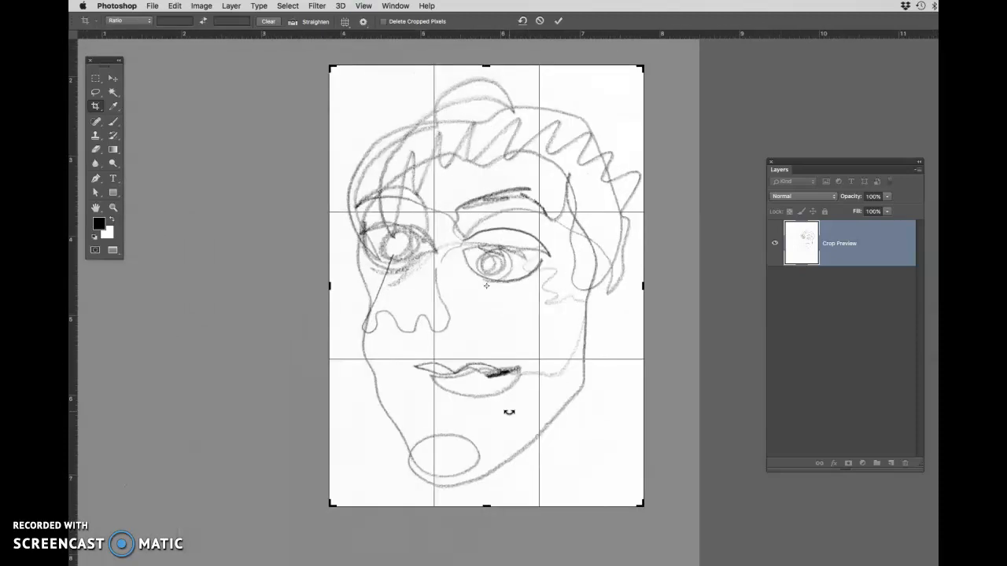
{"action": "key", "text": "super+plus"}
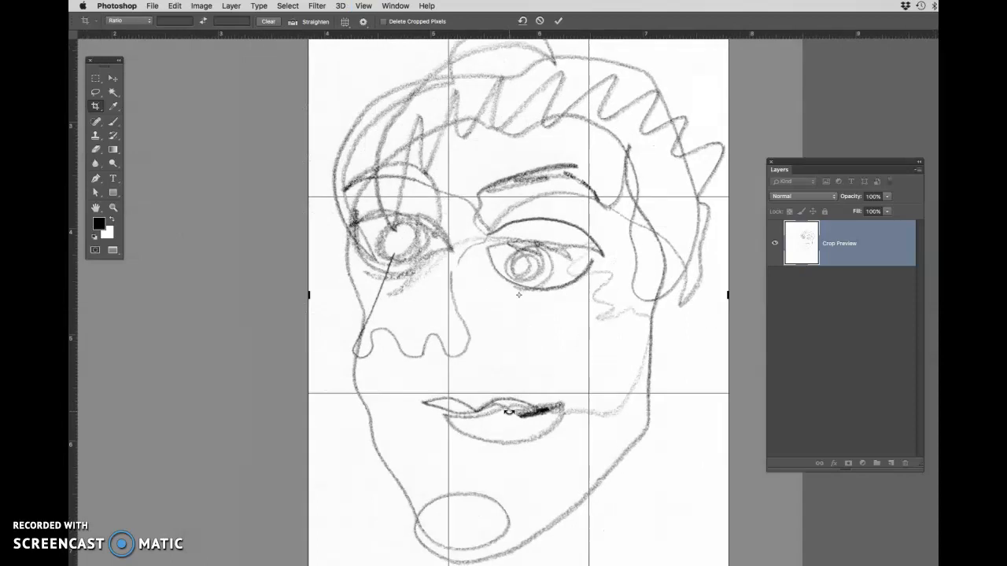
{"action": "key", "text": "super+minus"}
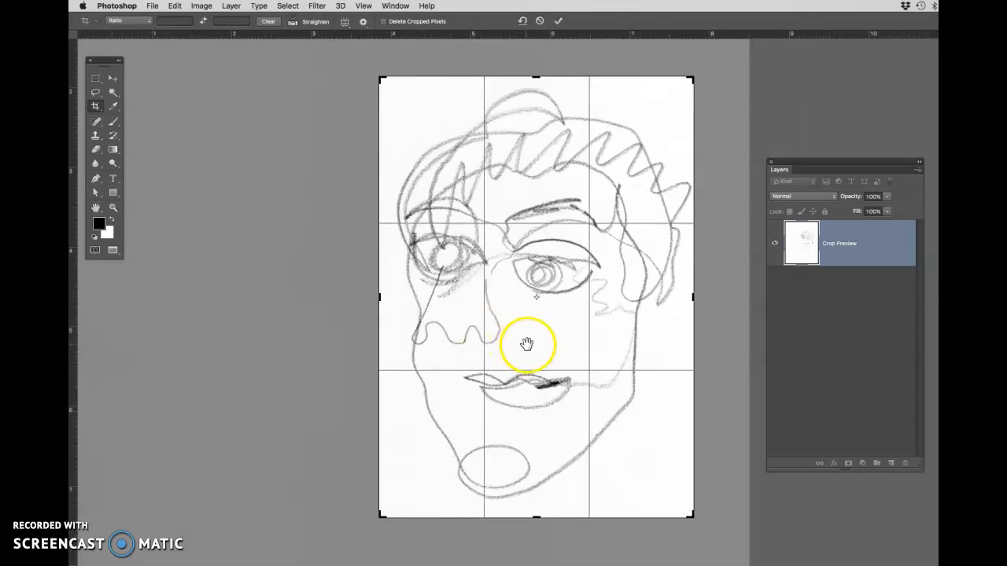
{"action": "left_click_drag", "start_coordinate": [524, 341], "coordinate": [511, 337]}
{"action": "left_click_drag", "start_coordinate": [519, 69], "coordinate": [520, 73]}
{"action": "left_click_drag", "start_coordinate": [364, 288], "coordinate": [367, 289]}
{"action": "left_click_drag", "start_coordinate": [519, 505], "coordinate": [523, 501]}
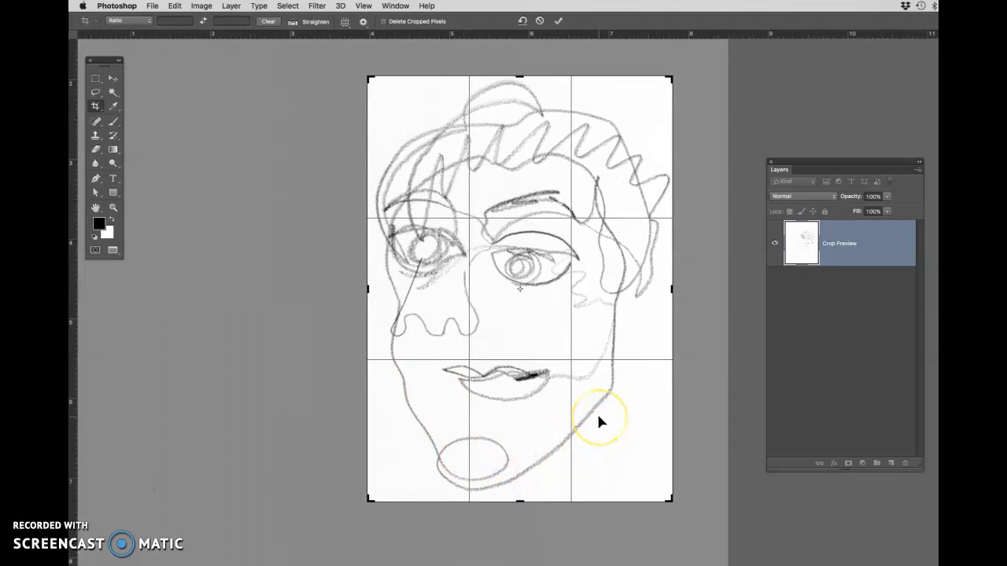
{"action": "left_click", "coordinate": [560, 24]}
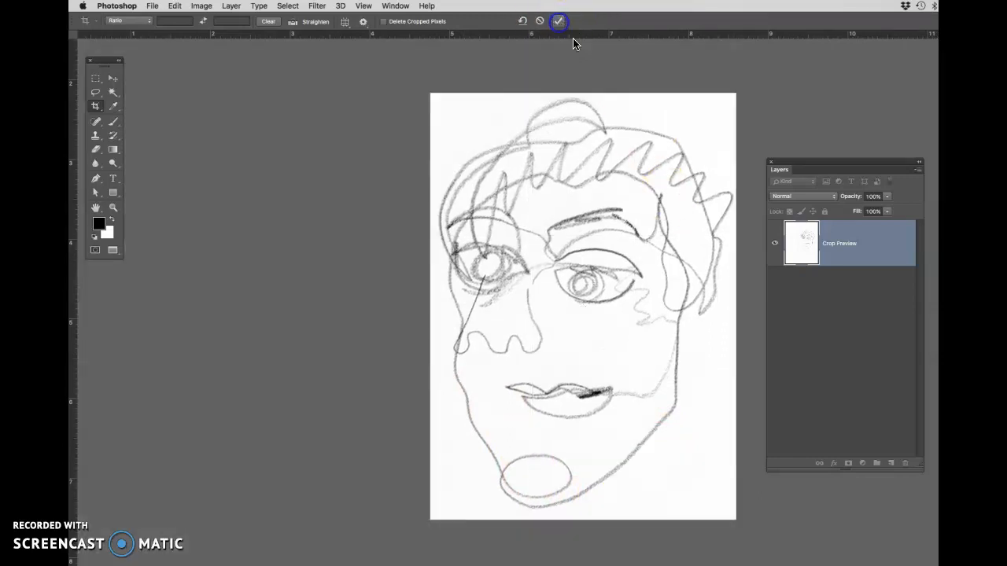
{"action": "left_click_drag", "start_coordinate": [648, 360], "coordinate": [584, 359]}
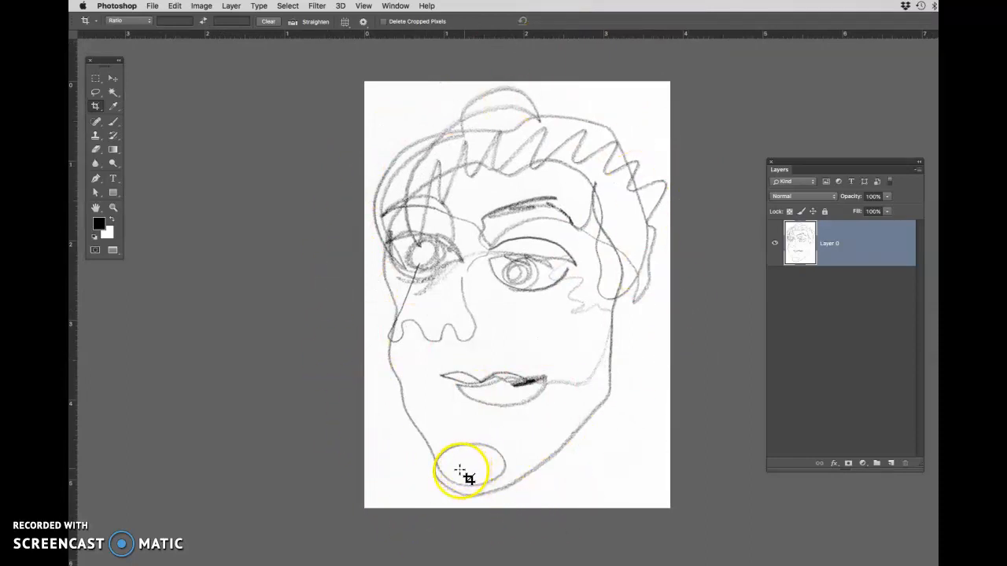
{"action": "key", "text": "v"}
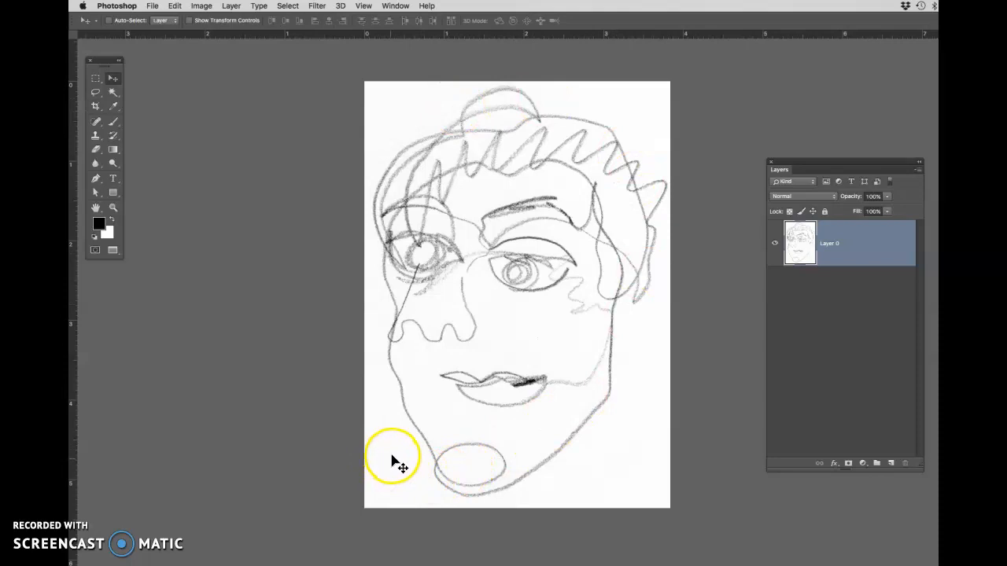
- Review the TextEdit note on how to reach the Levels adjustment and return to Photoshop
{"action": "left_click", "coordinate": [201, 6]}
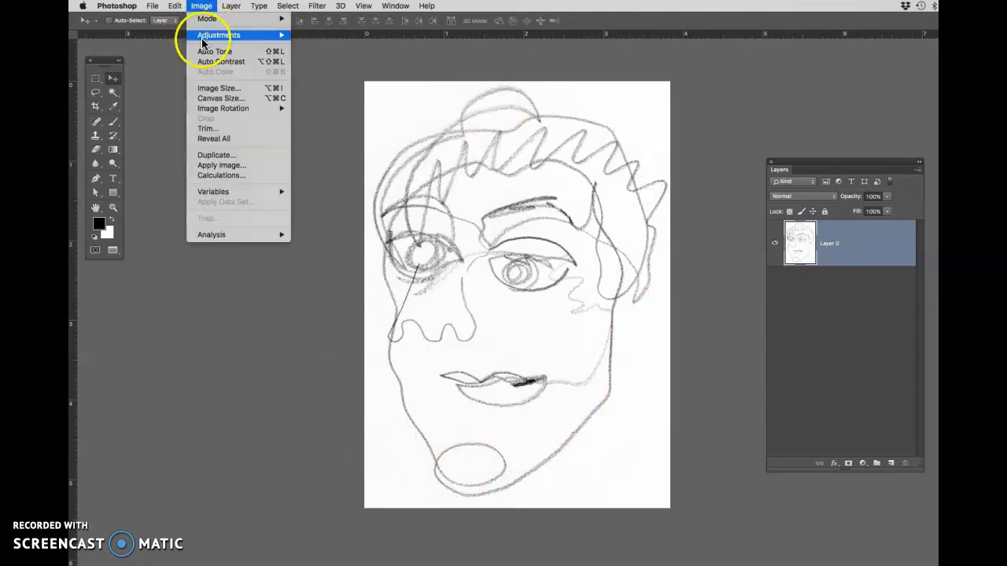
{"action": "mouse_move", "coordinate": [224, 34]}
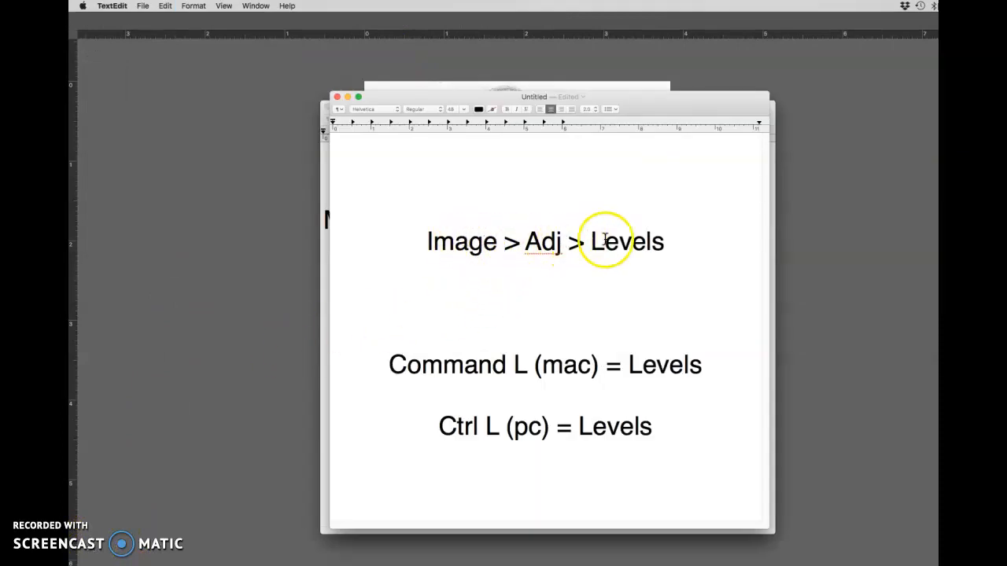
{"action": "left_click_drag", "start_coordinate": [708, 364], "coordinate": [397, 363]}
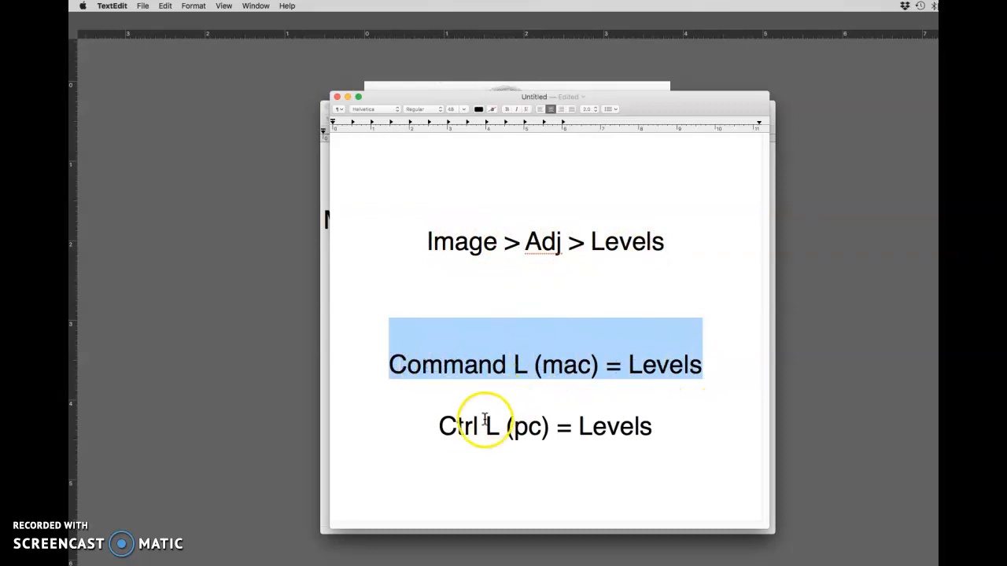
{"action": "left_click", "coordinate": [279, 401]}
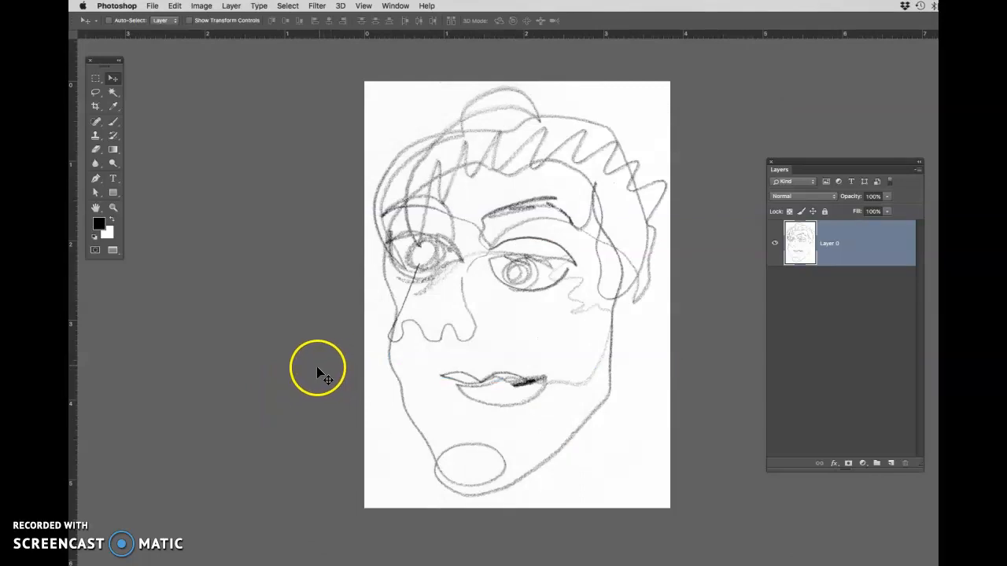
- Open the Levels adjustment for the face drawing and move its dialog clear of the image
{"action": "left_click", "coordinate": [201, 5]}
{"action": "mouse_move", "coordinate": [224, 35]}
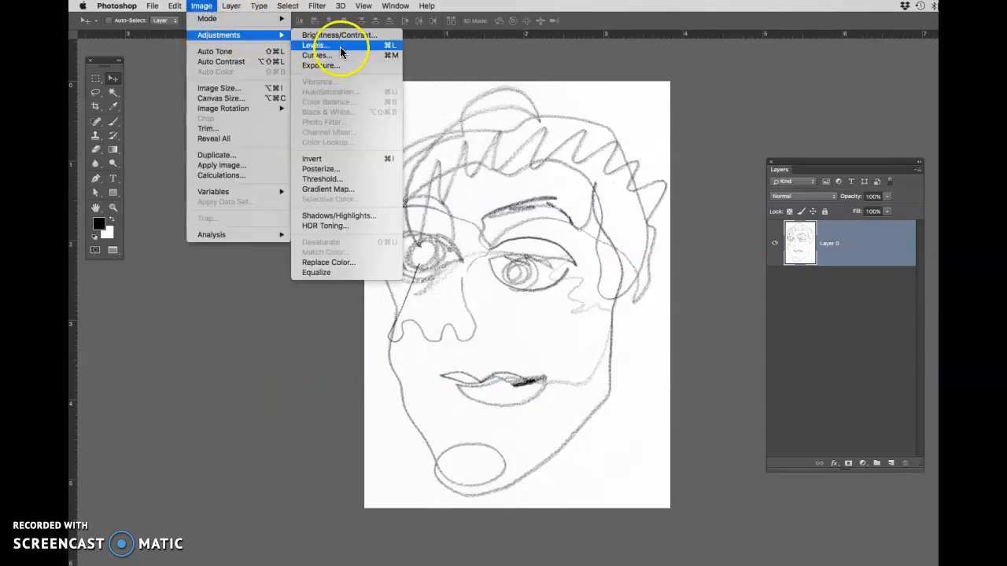
{"action": "left_click", "coordinate": [338, 45]}
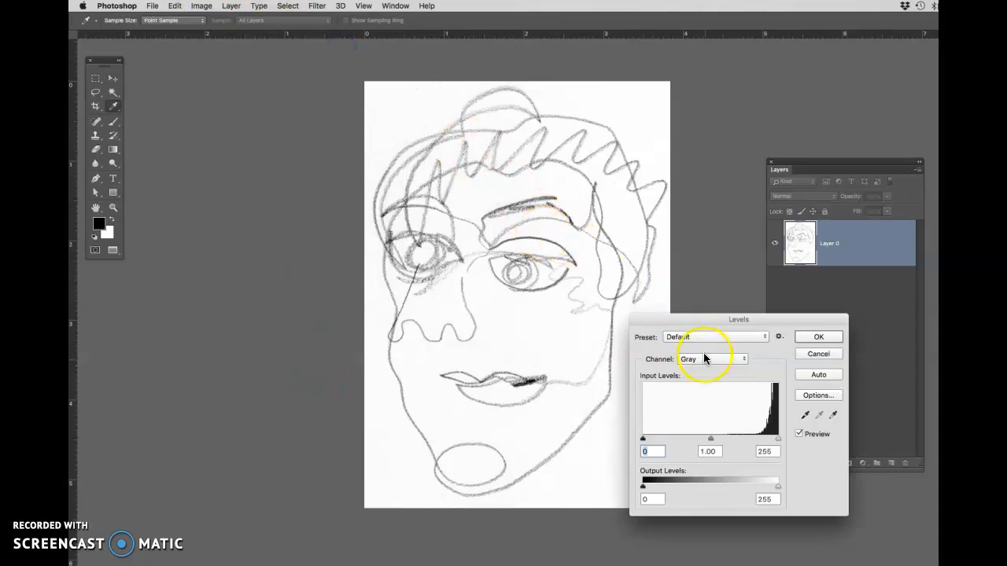
{"action": "left_click_drag", "start_coordinate": [708, 323], "coordinate": [220, 165]}
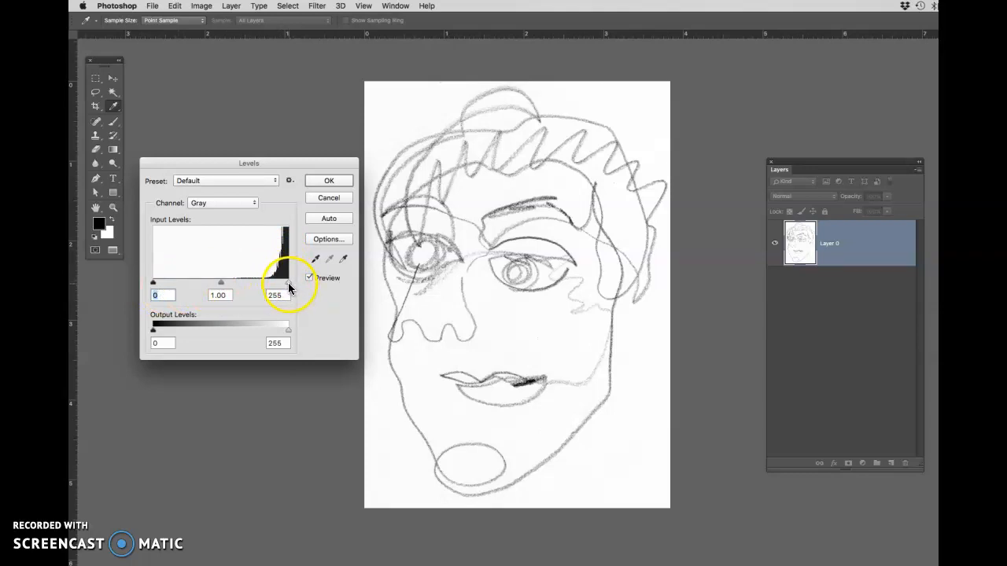
- Preview the highlight and shadow clipping of the drawing in the Levels threshold view
{"action": "mouse_move", "coordinate": [288, 283]}
{"action": "left_mouse_down"}
{"action": "mouse_move", "coordinate": [278, 284]}
{"action": "mouse_move", "coordinate": [300, 283]}
{"action": "left_mouse_up"}
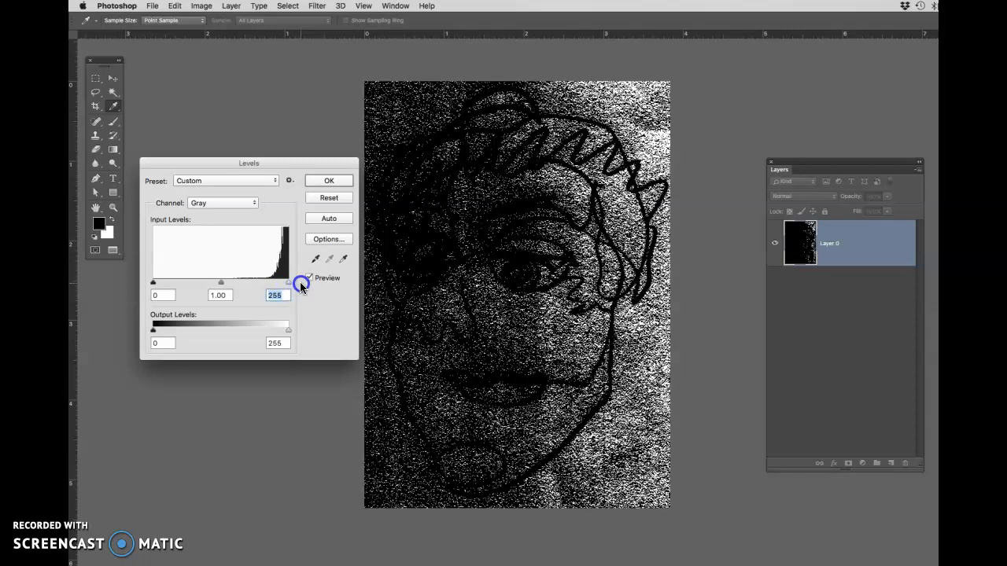
{"action": "left_click_drag", "start_coordinate": [288, 281], "coordinate": [289, 282]}
{"action": "left_click_drag", "start_coordinate": [290, 283], "coordinate": [291, 284]}
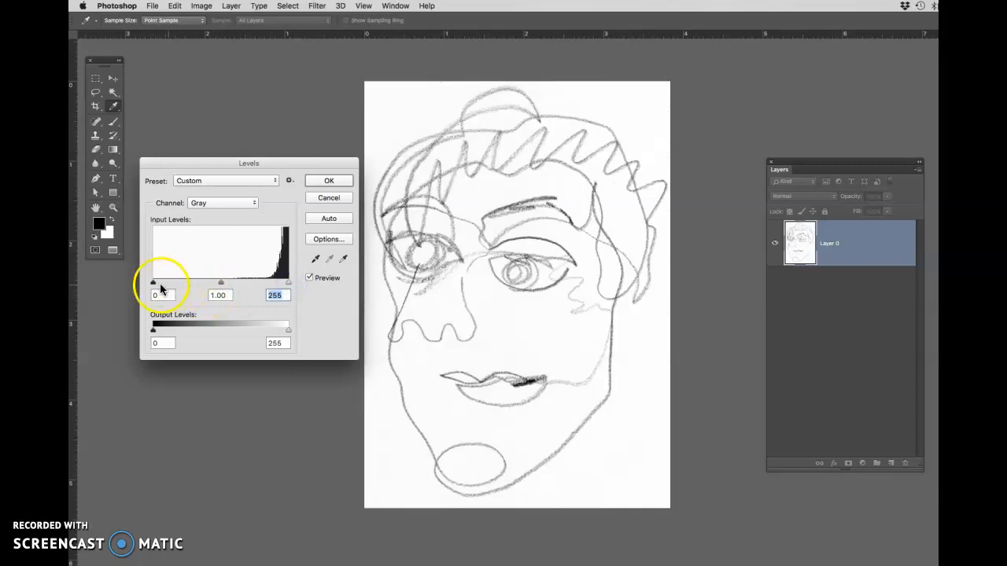
{"action": "left_click_drag", "start_coordinate": [152, 283], "coordinate": [150, 285]}
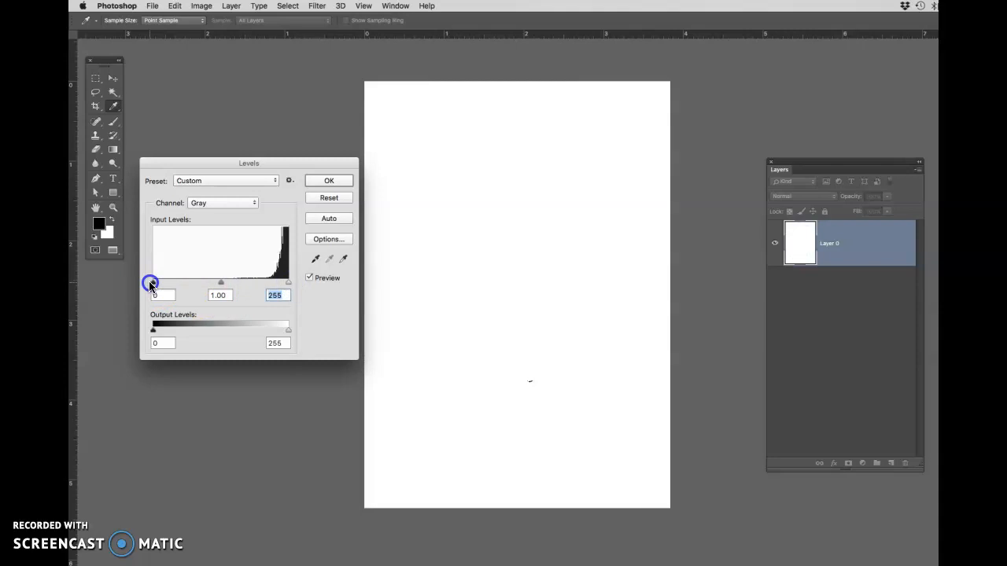
- Raise the shadow input level to about 175 to darken the pencil lines
{"action": "left_click_drag", "start_coordinate": [151, 285], "coordinate": [229, 284]}
{"action": "key", "text": "alt"}
{"action": "key", "text": "alt"}
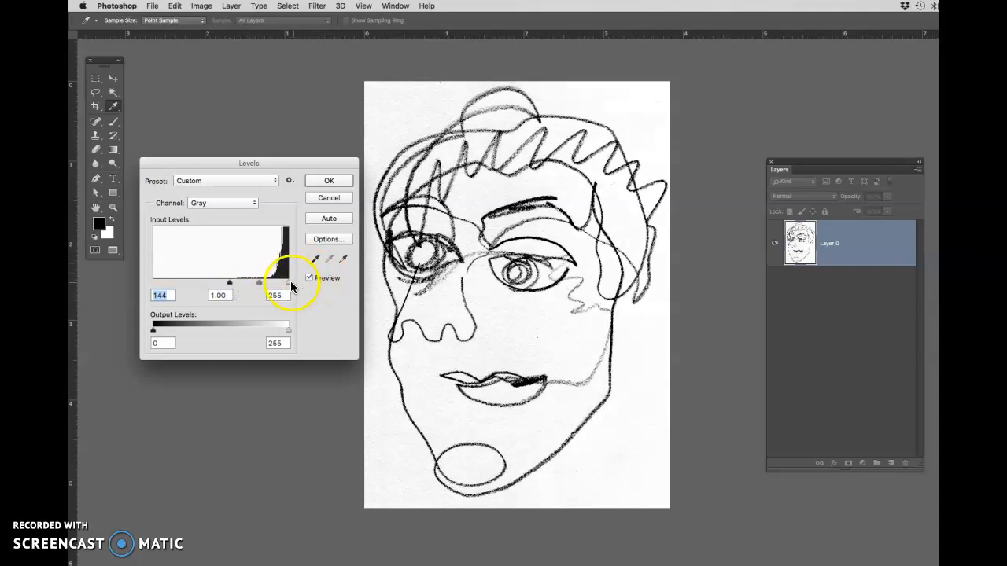
{"action": "left_click_drag", "start_coordinate": [229, 283], "coordinate": [245, 281]}
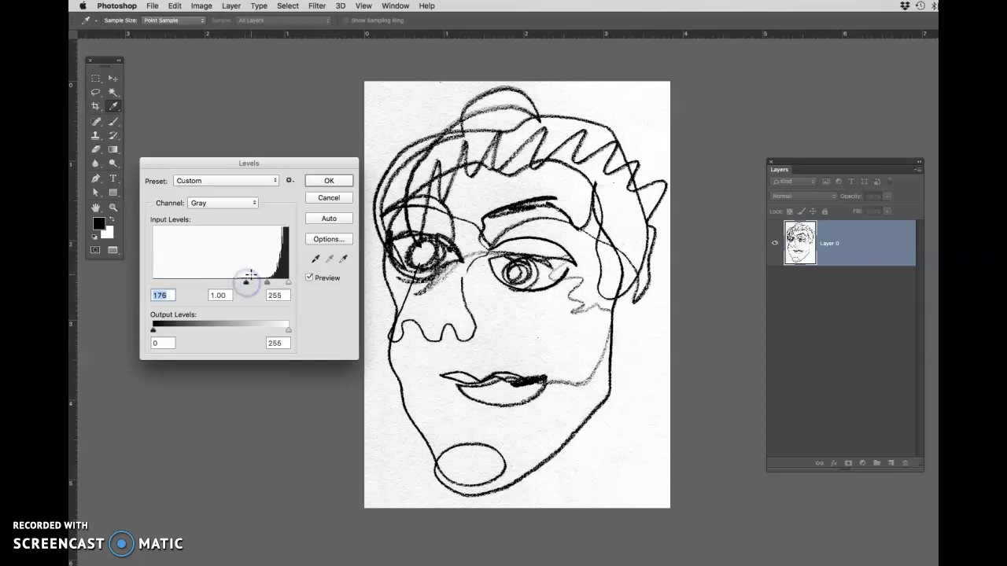
- Lower the highlight input level to 245 to whiten the paper texture, checking the eye and cheek area up close
{"action": "key", "text": "super+plus"}
{"action": "key", "text": "super+plus"}
{"action": "left_click_drag", "start_coordinate": [493, 335], "coordinate": [598, 375]}
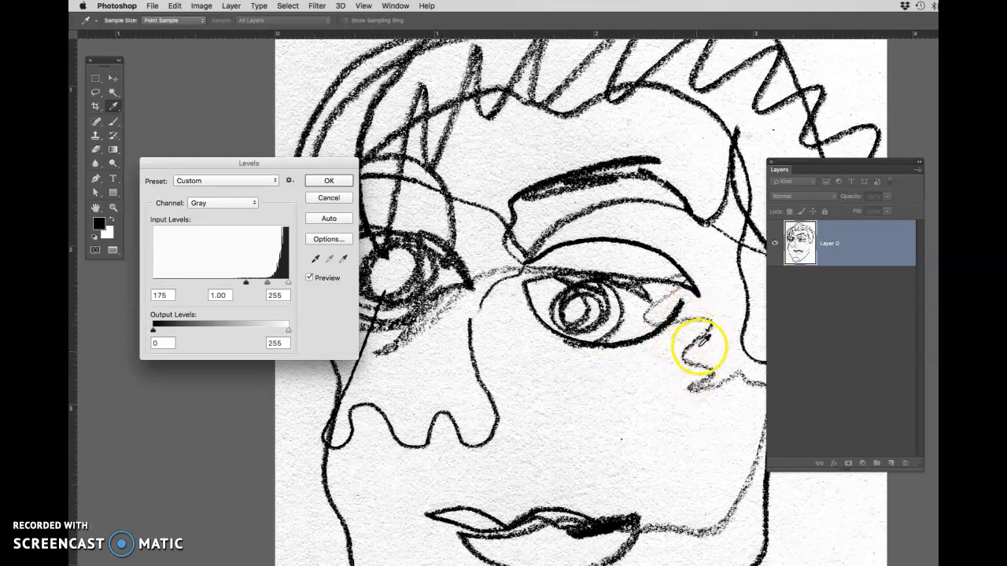
{"action": "left_click_drag", "start_coordinate": [288, 282], "coordinate": [280, 281]}
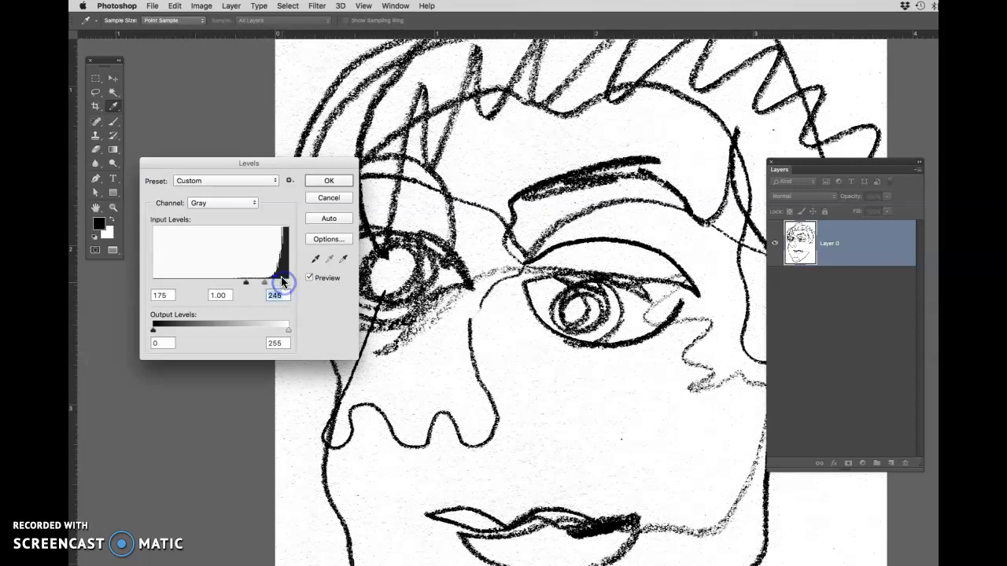
{"action": "key", "text": "super+minus"}
{"action": "key", "text": "super+minus"}
{"action": "left_click_drag", "start_coordinate": [474, 338], "coordinate": [438, 339]}
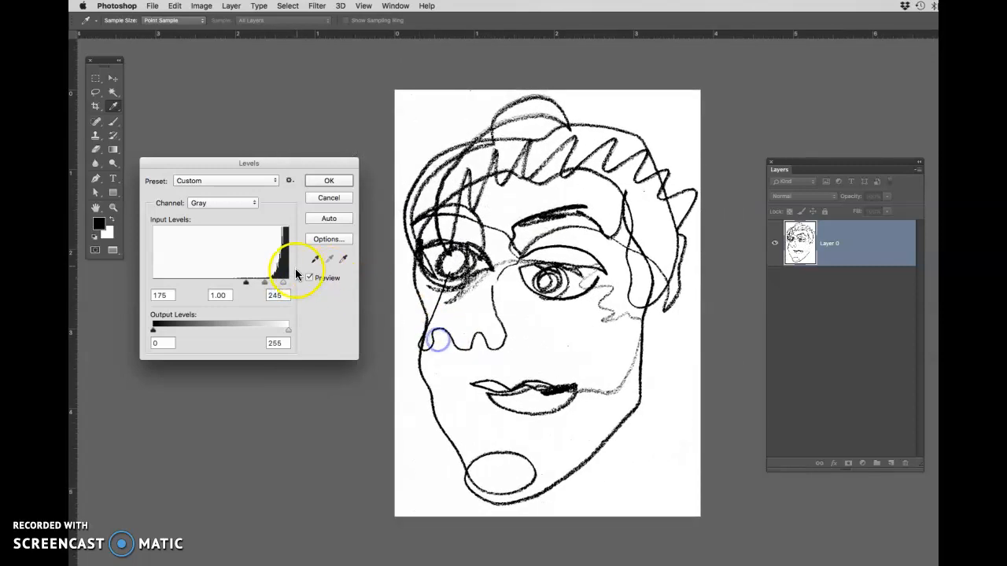
- Try stronger input levels of 184 for shadows, 0.35 for midtones and 232 for highlights, checking the paper grain
{"action": "left_click_drag", "start_coordinate": [283, 282], "coordinate": [280, 282]}
{"action": "key", "text": "super+plus"}
{"action": "key", "text": "super+plus"}
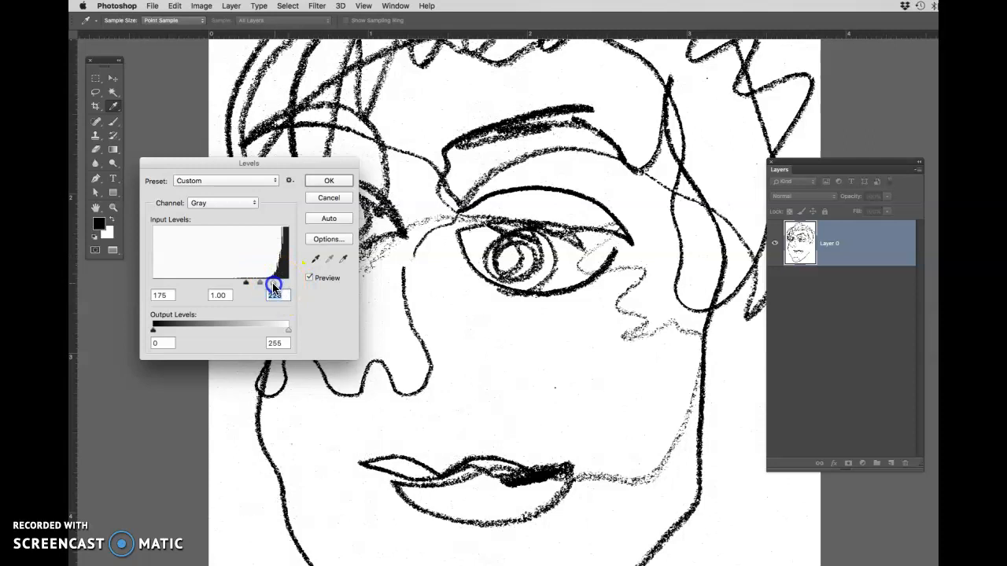
{"action": "mouse_move", "coordinate": [258, 280]}
{"action": "left_mouse_down"}
{"action": "mouse_move", "coordinate": [288, 283]}
{"action": "mouse_move", "coordinate": [226, 281]}
{"action": "mouse_move", "coordinate": [288, 281]}
{"action": "mouse_move", "coordinate": [233, 282]}
{"action": "mouse_move", "coordinate": [272, 282]}
{"action": "left_mouse_up"}
{"action": "key", "text": "super+minus"}
{"action": "left_click_drag", "start_coordinate": [503, 301], "coordinate": [443, 309]}
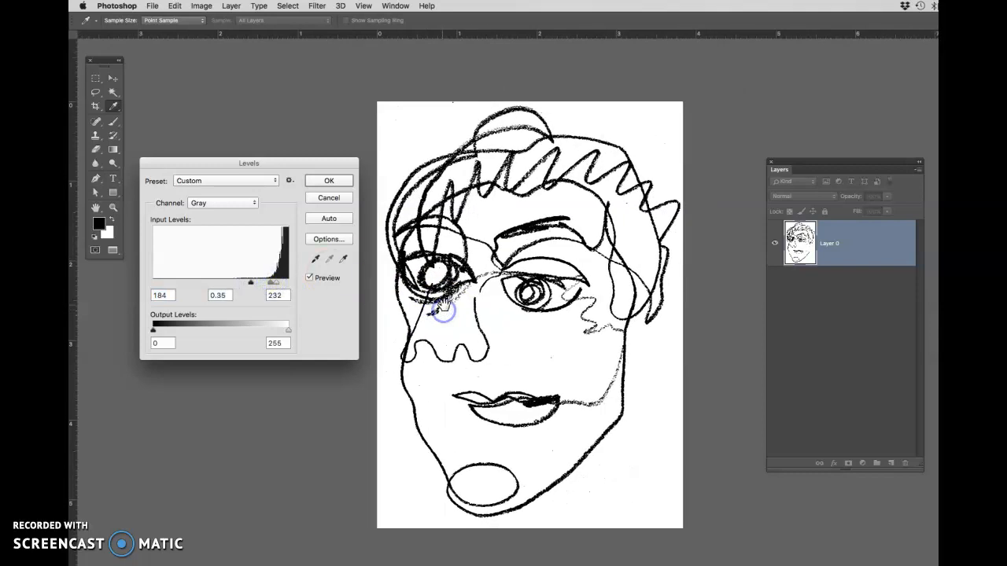
{"action": "key", "text": "super+plus"}
{"action": "key", "text": "super+plus"}
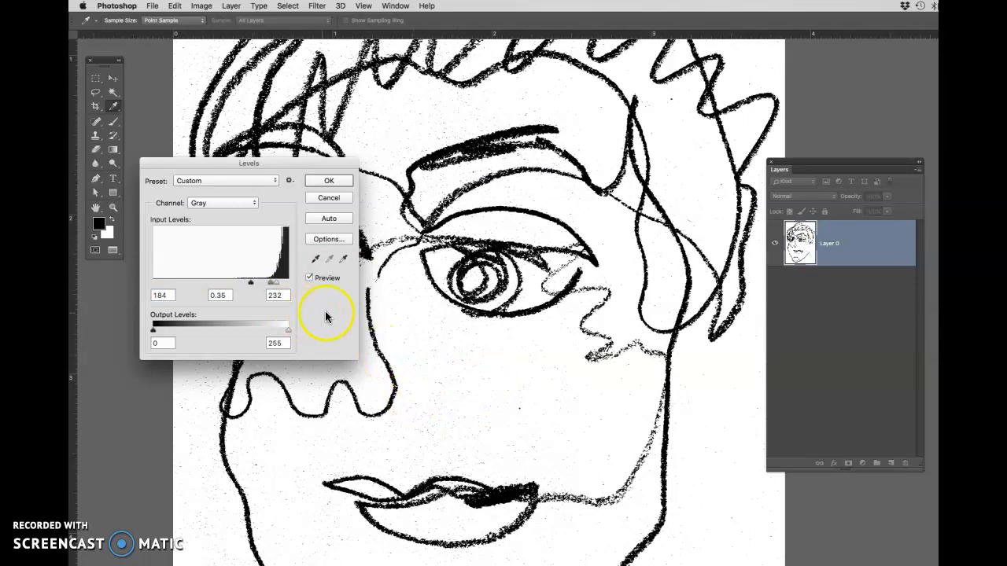
- Try input levels of 127 for shadows and 255 for highlights, and reset the Levels settings to their defaults
{"action": "left_click_drag", "start_coordinate": [277, 283], "coordinate": [221, 281]}
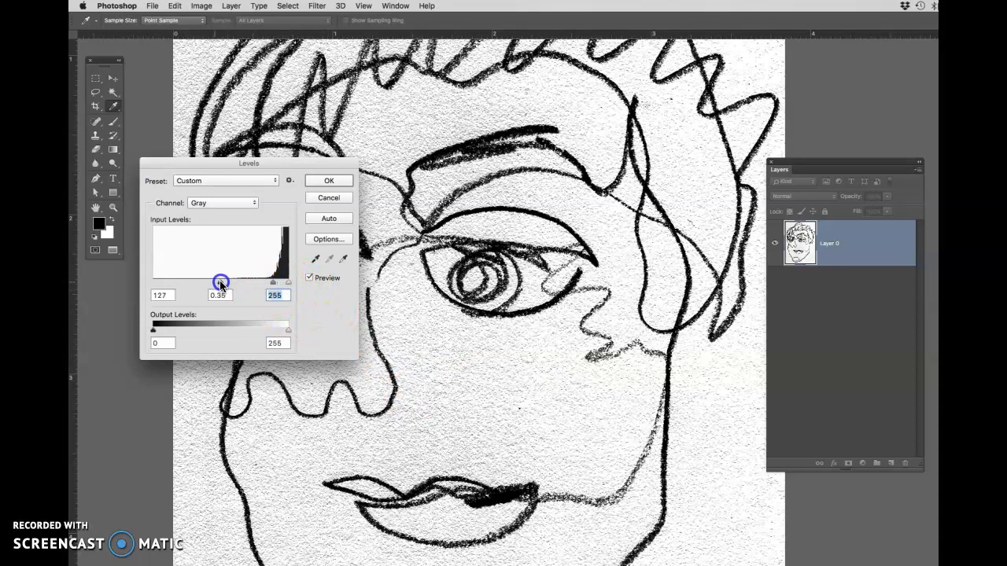
{"action": "left_click", "coordinate": [328, 183]}
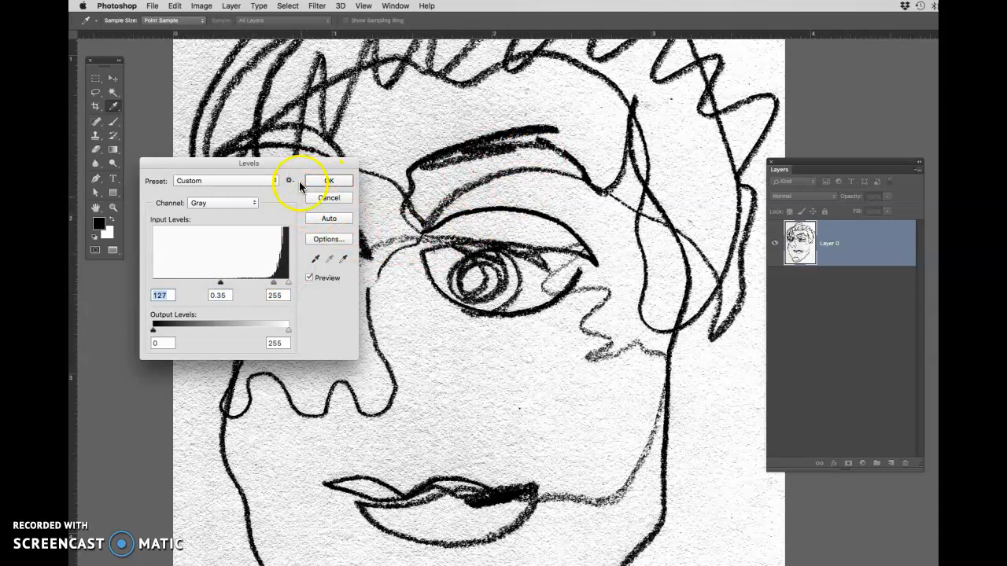
{"action": "key", "text": "super+minus"}
{"action": "key", "text": "super+minus"}
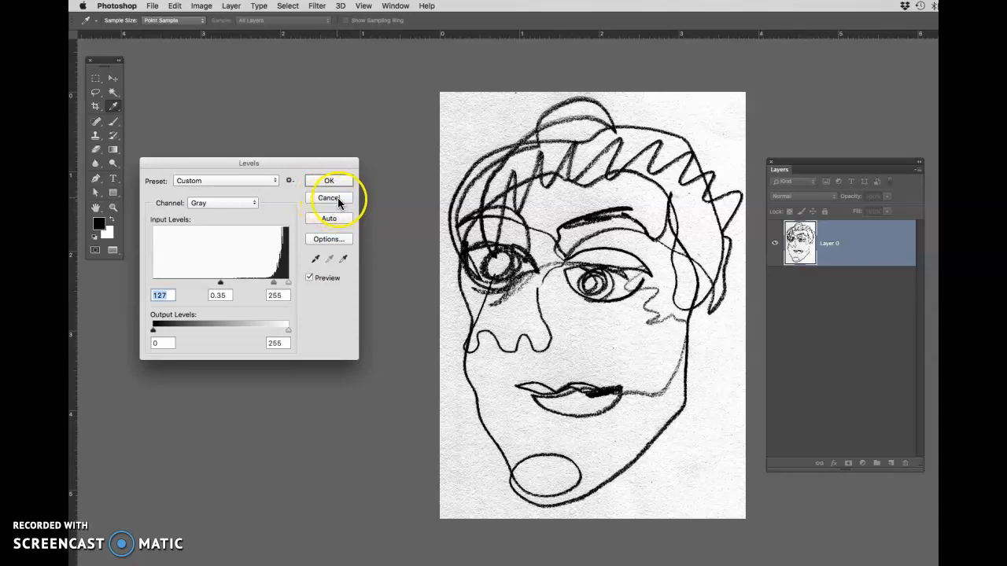
{"action": "left_click", "coordinate": [331, 198], "text": "alt"}
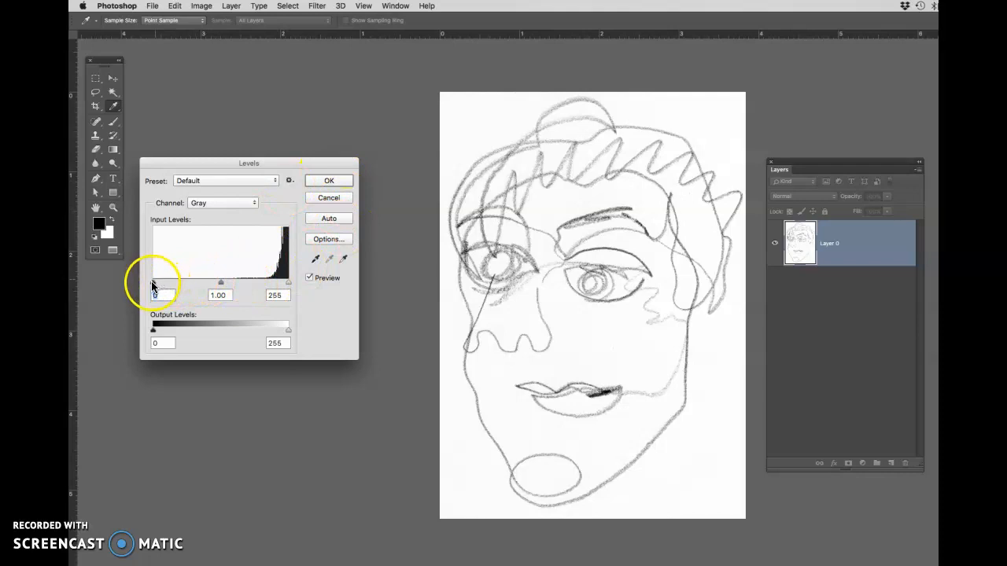
- Set the highlight input level to 222 and the shadow input level to 151, checking the facial lines up close
{"action": "left_click_drag", "start_coordinate": [287, 281], "coordinate": [270, 282]}
{"action": "left_click_drag", "start_coordinate": [152, 282], "coordinate": [233, 284]}
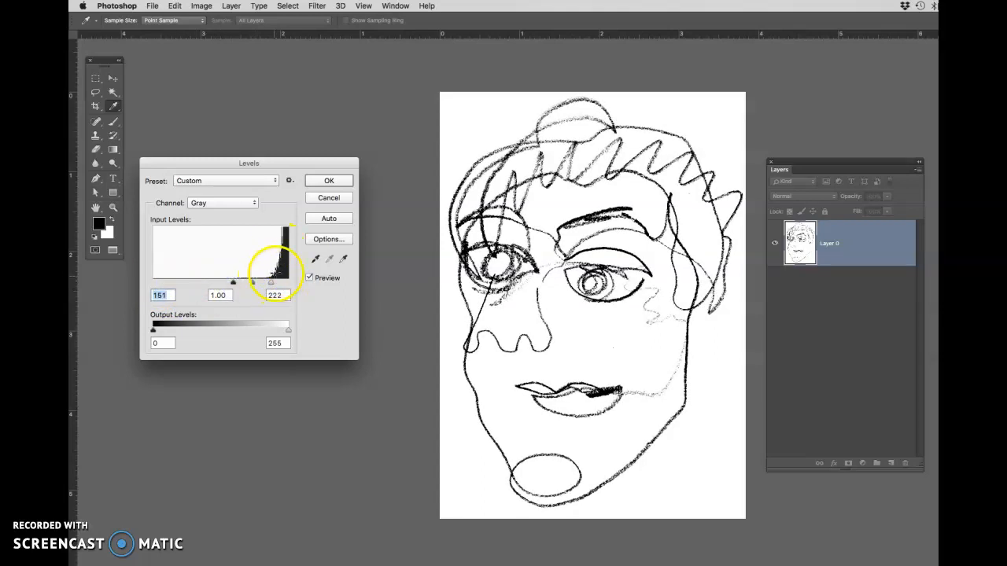
{"action": "key", "text": "super+plus"}
{"action": "key", "text": "super+plus"}
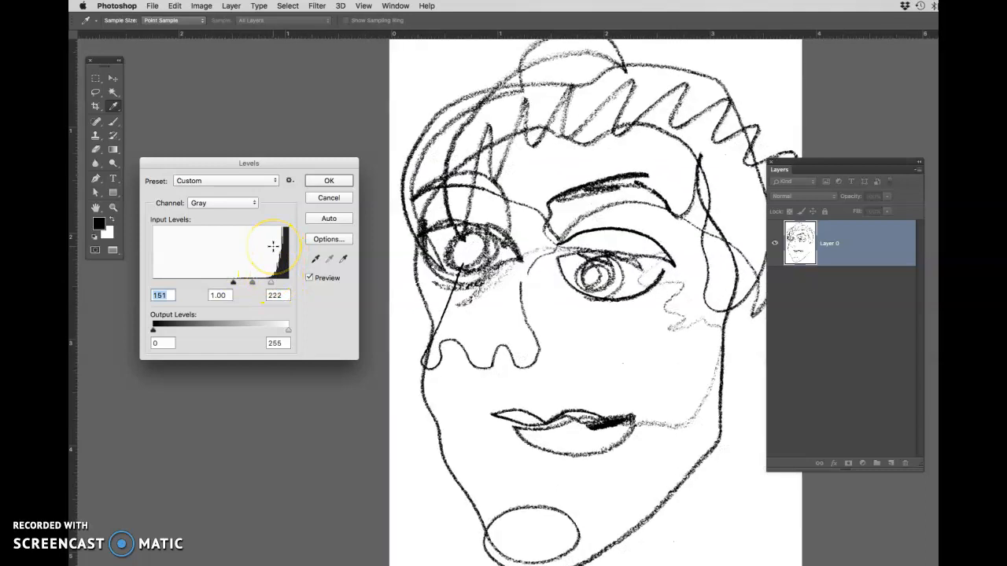
{"action": "left_click_drag", "start_coordinate": [488, 347], "coordinate": [462, 308]}
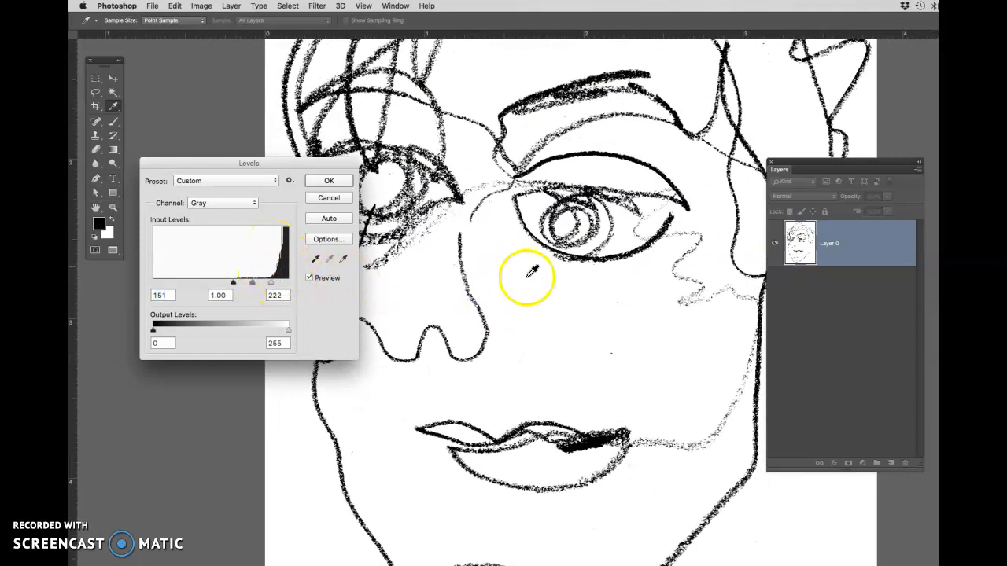
- Fine-tune the highlight input level to 217 and the midtones to about 0.75, and apply the Levels adjustment
{"action": "mouse_move", "coordinate": [233, 281]}
{"action": "left_mouse_down"}
{"action": "mouse_move", "coordinate": [220, 281]}
{"action": "mouse_move", "coordinate": [267, 282]}
{"action": "mouse_move", "coordinate": [251, 283]}
{"action": "left_mouse_up"}
{"action": "left_click", "coordinate": [273, 280]}
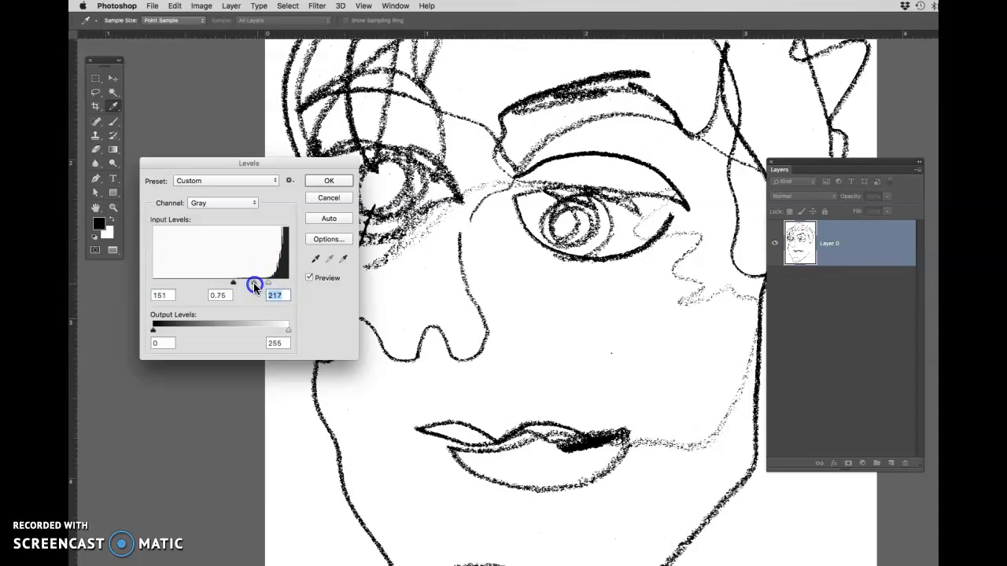
{"action": "left_click", "coordinate": [347, 196]}
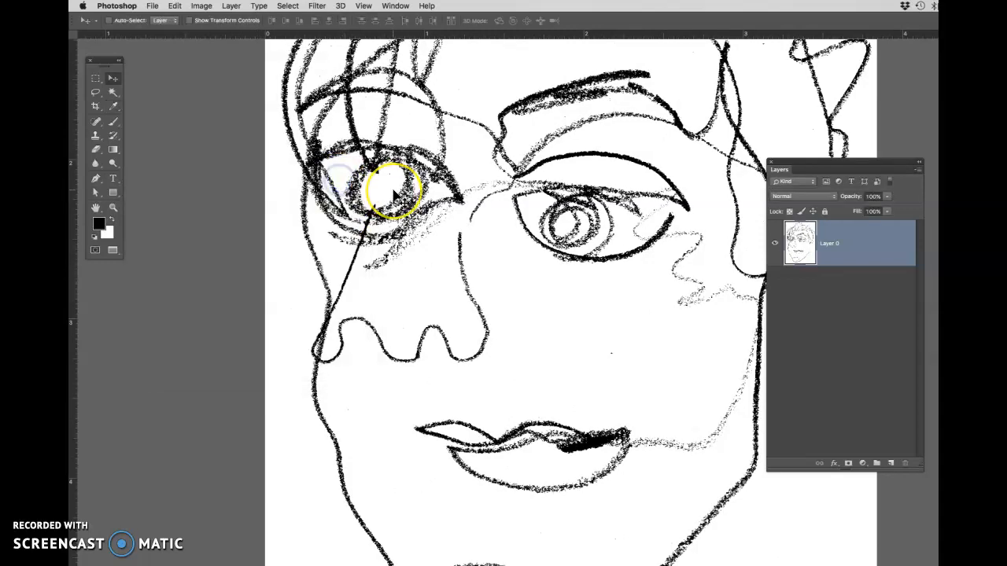
- Erase a patch of white paper on the cheek between the nose and the mouth with the Eraser tool
{"action": "key", "text": "super+minus"}
{"action": "key", "text": "super+minus"}
{"action": "left_click_drag", "start_coordinate": [457, 390], "coordinate": [434, 386]}
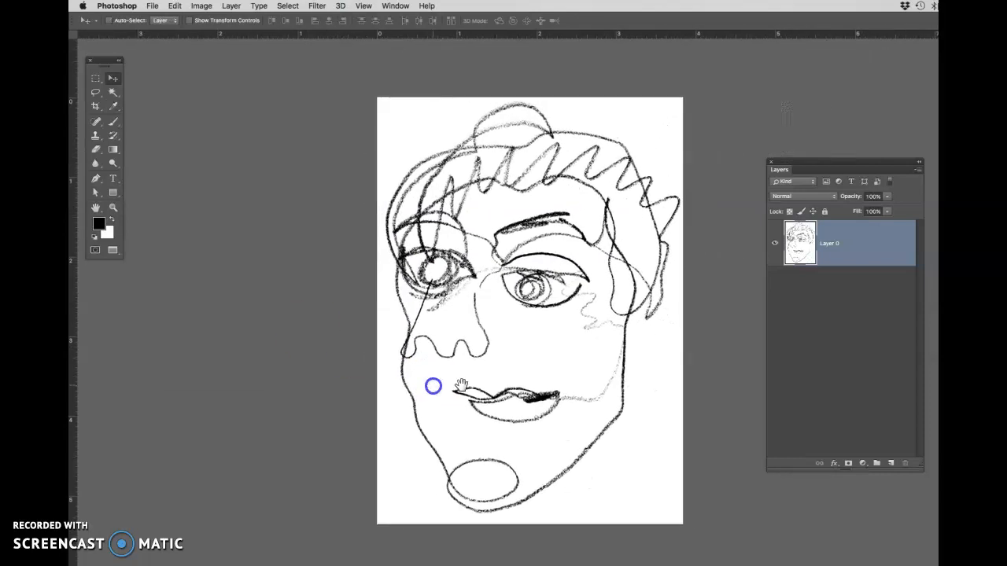
{"action": "key", "text": "e"}
{"action": "left_click", "coordinate": [96, 152]}
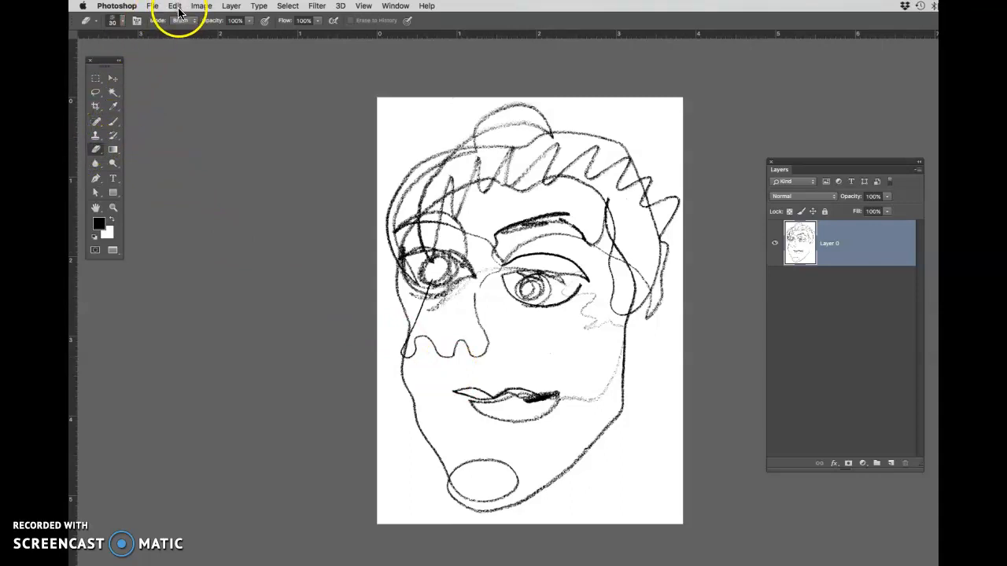
{"action": "left_click", "coordinate": [545, 364]}
{"action": "mouse_move", "coordinate": [527, 340]}
{"action": "left_mouse_down"}
{"action": "mouse_move", "coordinate": [535, 346]}
{"action": "mouse_move", "coordinate": [512, 325]}
{"action": "mouse_move", "coordinate": [561, 364]}
{"action": "mouse_move", "coordinate": [522, 369]}
{"action": "left_mouse_up"}
- Erase the paper beside the jaw along the drawing's right edge and set the eraser size to 70
{"action": "key", "text": "bracketleft"}
{"action": "key", "text": "bracketleft"}
{"action": "key", "text": "bracketleft"}
{"action": "key", "text": "bracketleft"}
{"action": "mouse_move", "coordinate": [643, 372]}
{"action": "left_mouse_down"}
{"action": "mouse_move", "coordinate": [645, 339]}
{"action": "mouse_move", "coordinate": [650, 383]}
{"action": "mouse_move", "coordinate": [679, 373]}
{"action": "left_mouse_up"}
{"action": "mouse_move", "coordinate": [639, 407]}
{"action": "left_mouse_down"}
{"action": "mouse_move", "coordinate": [684, 491]}
{"action": "mouse_move", "coordinate": [678, 427]}
{"action": "mouse_move", "coordinate": [643, 535]}
{"action": "left_mouse_up"}
{"action": "key", "text": "bracketright"}
{"action": "key", "text": "bracketright"}
{"action": "key", "text": "bracketright"}
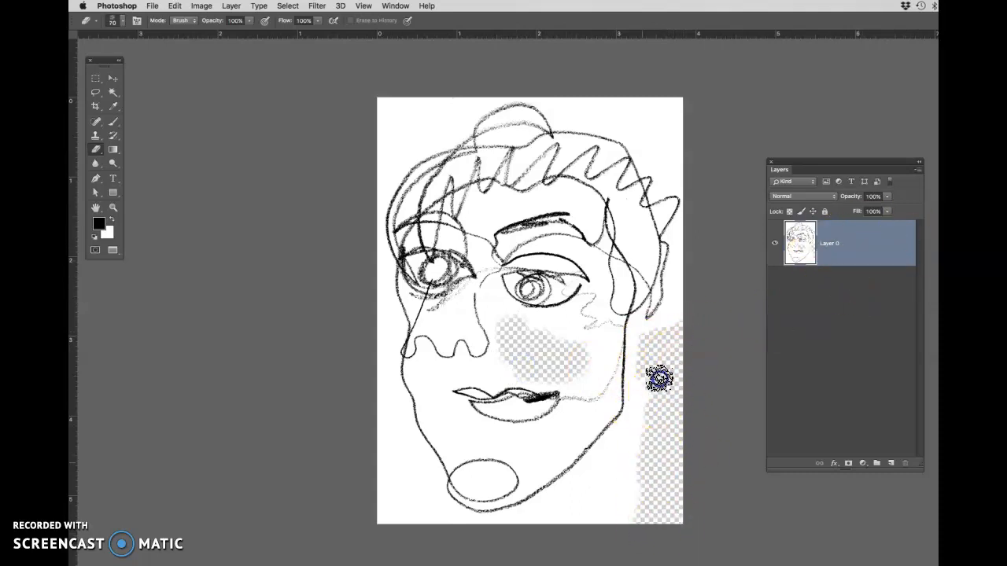
- Erase the remaining paper all around the outside of the head, adjusting the eraser size to 50 near the outline
{"action": "mouse_move", "coordinate": [647, 404]}
{"action": "left_mouse_down"}
{"action": "mouse_move", "coordinate": [560, 526]}
{"action": "mouse_move", "coordinate": [617, 531]}
{"action": "mouse_move", "coordinate": [420, 527]}
{"action": "mouse_move", "coordinate": [413, 516]}
{"action": "mouse_move", "coordinate": [427, 511]}
{"action": "mouse_move", "coordinate": [447, 535]}
{"action": "mouse_move", "coordinate": [502, 534]}
{"action": "mouse_move", "coordinate": [560, 515]}
{"action": "mouse_move", "coordinate": [517, 536]}
{"action": "mouse_move", "coordinate": [526, 528]}
{"action": "mouse_move", "coordinate": [410, 506]}
{"action": "mouse_move", "coordinate": [361, 457]}
{"action": "mouse_move", "coordinate": [384, 451]}
{"action": "mouse_move", "coordinate": [405, 475]}
{"action": "mouse_move", "coordinate": [392, 415]}
{"action": "mouse_move", "coordinate": [398, 465]}
{"action": "mouse_move", "coordinate": [373, 417]}
{"action": "mouse_move", "coordinate": [372, 378]}
{"action": "mouse_move", "coordinate": [381, 359]}
{"action": "mouse_move", "coordinate": [386, 398]}
{"action": "mouse_move", "coordinate": [370, 187]}
{"action": "mouse_move", "coordinate": [398, 140]}
{"action": "mouse_move", "coordinate": [399, 153]}
{"action": "mouse_move", "coordinate": [355, 162]}
{"action": "mouse_move", "coordinate": [351, 137]}
{"action": "left_mouse_up"}
{"action": "key", "text": "bracketright"}
{"action": "key", "text": "bracketleft"}
{"action": "key", "text": "bracketleft"}
{"action": "key", "text": "bracketleft"}
{"action": "key", "text": "bracketleft"}
{"action": "key", "text": "bracketright"}
{"action": "key", "text": "bracketright"}
{"action": "key", "text": "bracketright"}
{"action": "key", "text": "bracketright"}
{"action": "key", "text": "bracketleft"}
{"action": "key", "text": "bracketleft"}
{"action": "key", "text": "bracketleft"}
{"action": "mouse_move", "coordinate": [430, 132]}
{"action": "left_mouse_down"}
{"action": "mouse_move", "coordinate": [453, 120]}
{"action": "mouse_move", "coordinate": [405, 139]}
{"action": "left_mouse_up"}
{"action": "mouse_move", "coordinate": [514, 93]}
{"action": "left_mouse_down"}
{"action": "mouse_move", "coordinate": [664, 134]}
{"action": "mouse_move", "coordinate": [641, 145]}
{"action": "mouse_move", "coordinate": [680, 137]}
{"action": "mouse_move", "coordinate": [696, 238]}
{"action": "mouse_move", "coordinate": [690, 214]}
{"action": "mouse_move", "coordinate": [684, 271]}
{"action": "mouse_move", "coordinate": [689, 209]}
{"action": "mouse_move", "coordinate": [665, 335]}
{"action": "mouse_move", "coordinate": [652, 348]}
{"action": "mouse_move", "coordinate": [640, 342]}
{"action": "mouse_move", "coordinate": [633, 451]}
{"action": "mouse_move", "coordinate": [607, 452]}
{"action": "mouse_move", "coordinate": [556, 512]}
{"action": "left_mouse_up"}
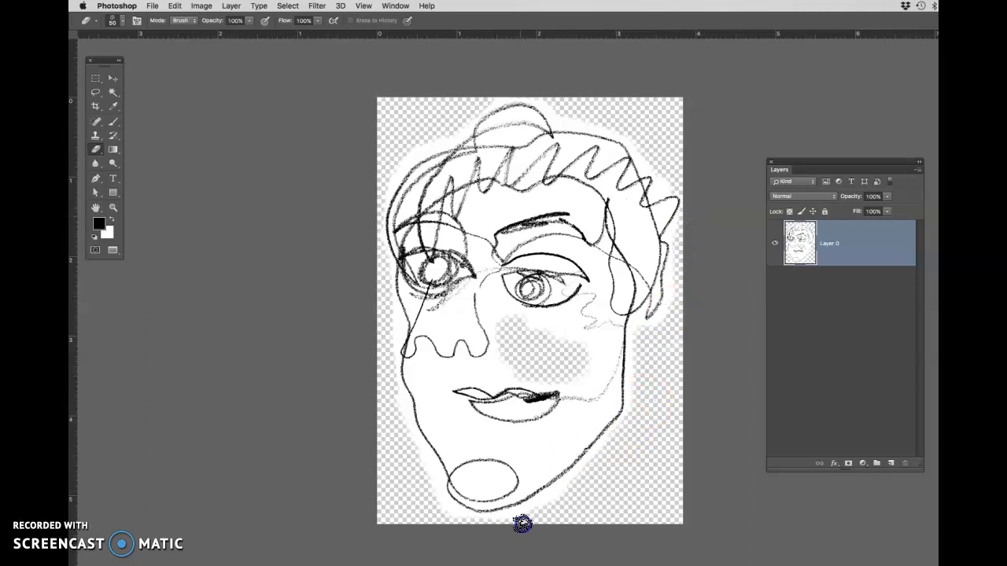
- Erase the paper inside the lower face, around the mouth, cheeks and chin, and inside the nose
{"action": "mouse_move", "coordinate": [414, 452]}
{"action": "left_mouse_down"}
{"action": "mouse_move", "coordinate": [450, 422]}
{"action": "mouse_move", "coordinate": [462, 438]}
{"action": "mouse_move", "coordinate": [531, 457]}
{"action": "mouse_move", "coordinate": [574, 428]}
{"action": "mouse_move", "coordinate": [582, 413]}
{"action": "mouse_move", "coordinate": [543, 440]}
{"action": "mouse_move", "coordinate": [521, 427]}
{"action": "mouse_move", "coordinate": [483, 447]}
{"action": "mouse_move", "coordinate": [549, 283]}
{"action": "left_mouse_up"}
{"action": "key", "text": "super+equal"}
{"action": "key", "text": "super+equal"}
{"action": "mouse_move", "coordinate": [327, 273]}
{"action": "left_mouse_down"}
{"action": "mouse_move", "coordinate": [405, 406]}
{"action": "mouse_move", "coordinate": [401, 373]}
{"action": "mouse_move", "coordinate": [348, 294]}
{"action": "mouse_move", "coordinate": [367, 279]}
{"action": "mouse_move", "coordinate": [490, 263]}
{"action": "mouse_move", "coordinate": [468, 279]}
{"action": "left_mouse_up"}
{"action": "mouse_move", "coordinate": [386, 158]}
{"action": "left_mouse_down"}
{"action": "mouse_move", "coordinate": [396, 154]}
{"action": "mouse_move", "coordinate": [412, 186]}
{"action": "left_mouse_up"}
{"action": "left_click_drag", "start_coordinate": [506, 151], "coordinate": [433, 340]}
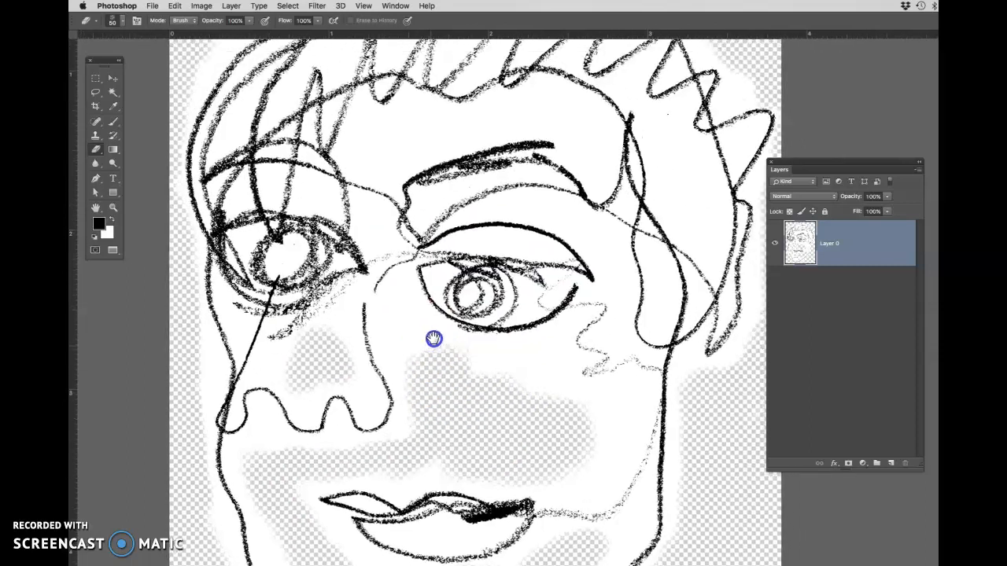
- Erase the paper on the forehead above the eyebrow and between the hairline and ear, resizing the eraser to fit
{"action": "left_click", "coordinate": [374, 154]}
{"action": "key", "text": "bracketleft"}
{"action": "key", "text": "bracketleft"}
{"action": "key", "text": "bracketleft"}
{"action": "key", "text": "bracketleft"}
{"action": "key", "text": "bracketleft"}
{"action": "key", "text": "bracketleft"}
{"action": "key", "text": "bracketleft"}
{"action": "mouse_move", "coordinate": [393, 156]}
{"action": "left_mouse_down"}
{"action": "mouse_move", "coordinate": [428, 130]}
{"action": "mouse_move", "coordinate": [385, 152]}
{"action": "mouse_move", "coordinate": [366, 135]}
{"action": "mouse_move", "coordinate": [523, 103]}
{"action": "mouse_move", "coordinate": [547, 119]}
{"action": "left_mouse_up"}
{"action": "key", "text": "bracketright"}
{"action": "key", "text": "bracketright"}
{"action": "key", "text": "bracketright"}
{"action": "key", "text": "bracketright"}
{"action": "mouse_move", "coordinate": [656, 111]}
{"action": "left_mouse_down"}
{"action": "mouse_move", "coordinate": [687, 213]}
{"action": "mouse_move", "coordinate": [705, 189]}
{"action": "mouse_move", "coordinate": [677, 154]}
{"action": "mouse_move", "coordinate": [695, 186]}
{"action": "left_mouse_up"}
- Erase more paper beneath the eye, along the cheek and on the forehead, reducing the eraser size to 20
{"action": "key", "text": "bracketleft"}
{"action": "mouse_move", "coordinate": [470, 361]}
{"action": "left_mouse_down"}
{"action": "mouse_move", "coordinate": [559, 367]}
{"action": "mouse_move", "coordinate": [580, 471]}
{"action": "mouse_move", "coordinate": [411, 348]}
{"action": "mouse_move", "coordinate": [429, 418]}
{"action": "left_mouse_up"}
{"action": "mouse_move", "coordinate": [405, 316]}
{"action": "left_mouse_down"}
{"action": "mouse_move", "coordinate": [452, 342]}
{"action": "mouse_move", "coordinate": [440, 413]}
{"action": "left_mouse_up"}
{"action": "key", "text": "bracketleft"}
{"action": "key", "text": "bracketleft"}
{"action": "mouse_move", "coordinate": [470, 185]}
{"action": "left_mouse_down"}
{"action": "mouse_move", "coordinate": [447, 196]}
{"action": "mouse_move", "coordinate": [546, 193]}
{"action": "left_mouse_up"}
{"action": "key", "text": "super+minus"}
{"action": "key", "text": "super+minus"}
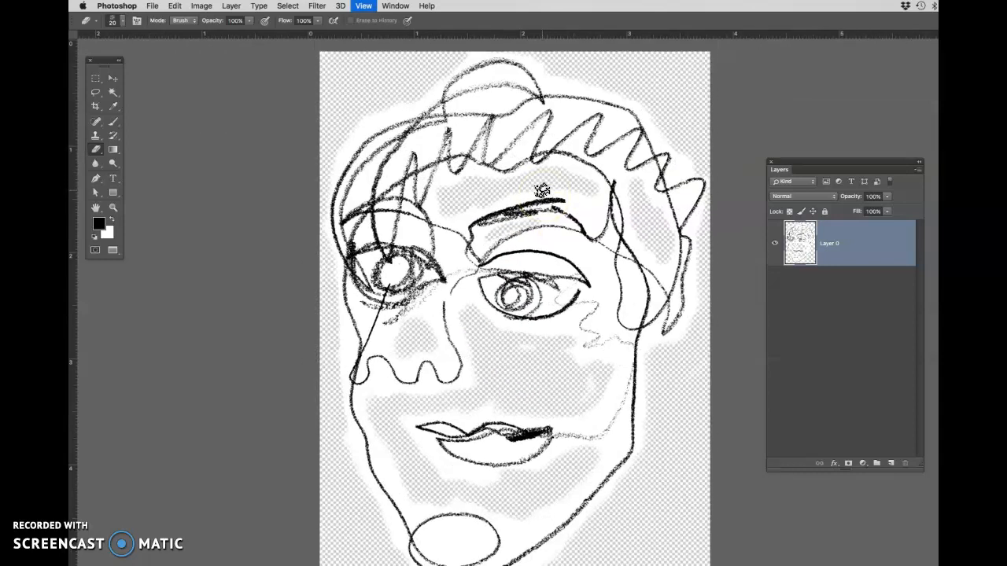
{"action": "left_click_drag", "start_coordinate": [470, 415], "coordinate": [421, 411]}
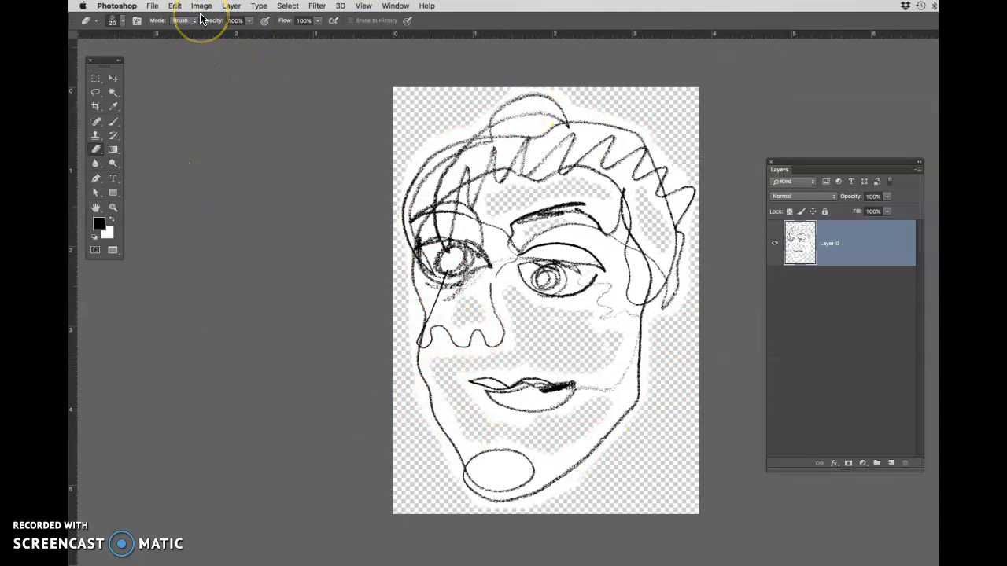
- Darken the erased drawing's lines with Levels by setting the shadow input level to 144, and switch to the Move tool
{"action": "key", "text": "super+l"}
{"action": "left_click_drag", "start_coordinate": [153, 283], "coordinate": [210, 289]}
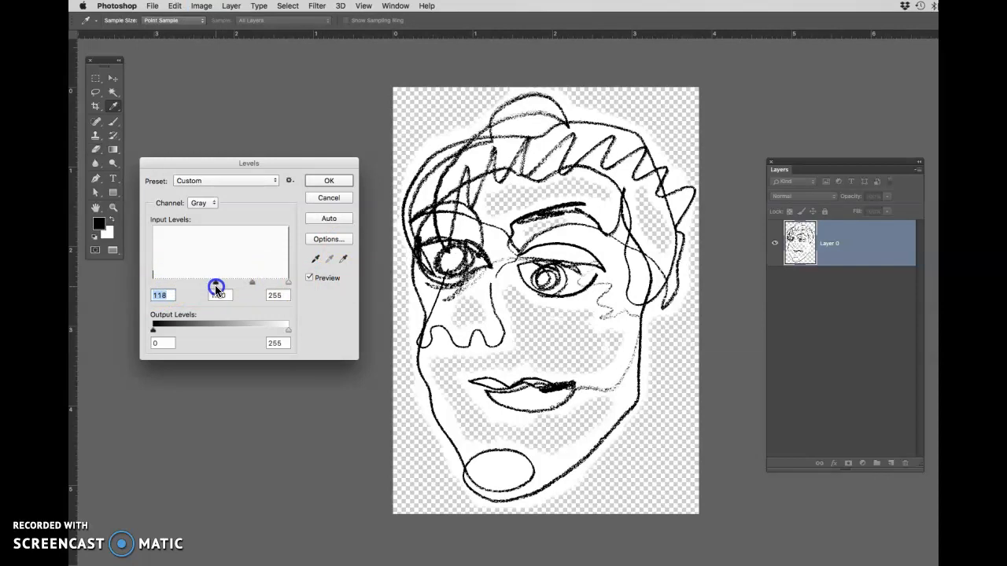
{"action": "left_click_drag", "start_coordinate": [220, 288], "coordinate": [229, 289]}
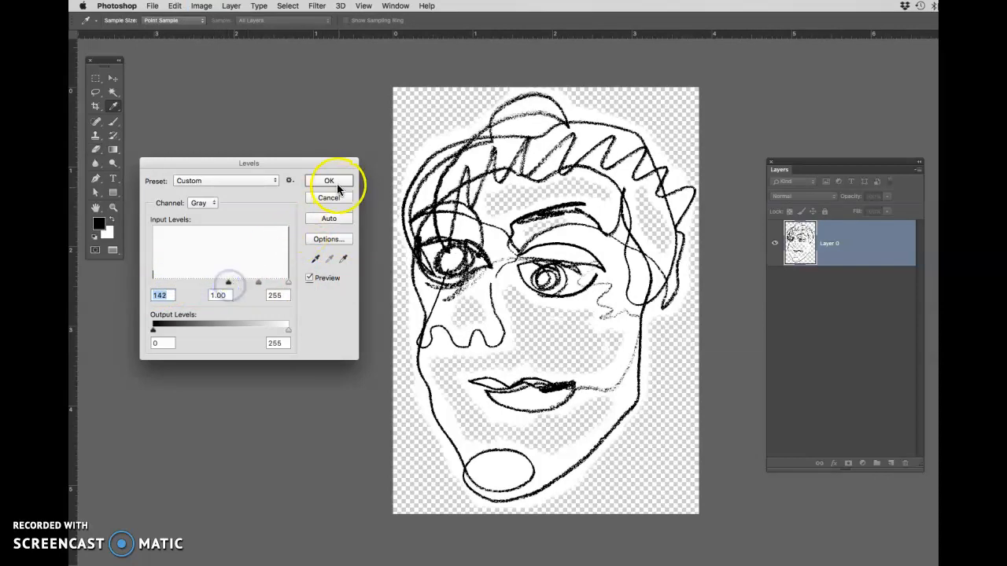
{"action": "key", "text": "alt"}
{"action": "left_click_drag", "start_coordinate": [228, 283], "coordinate": [288, 287]}
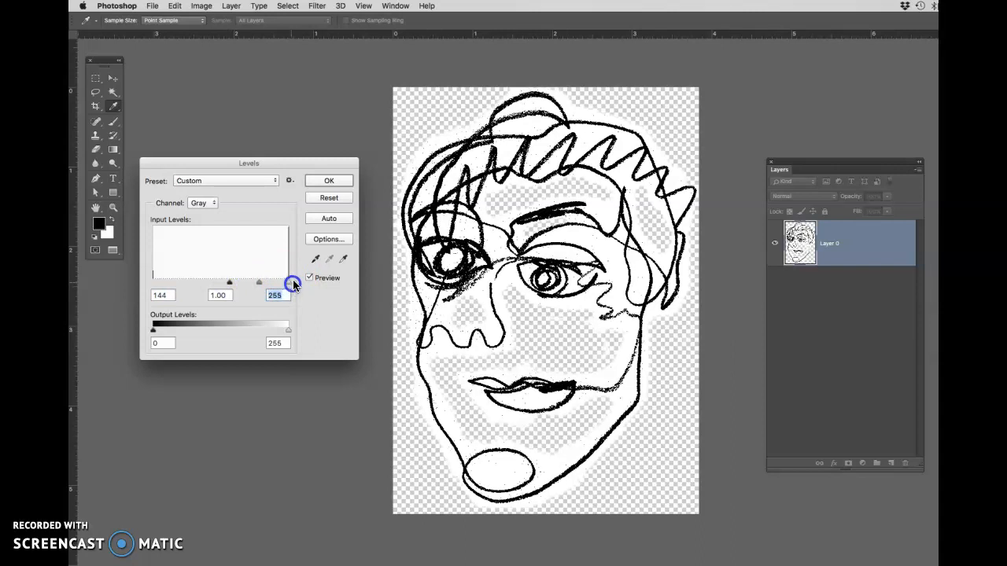
{"action": "left_click", "coordinate": [328, 180]}
{"action": "key", "text": "e"}
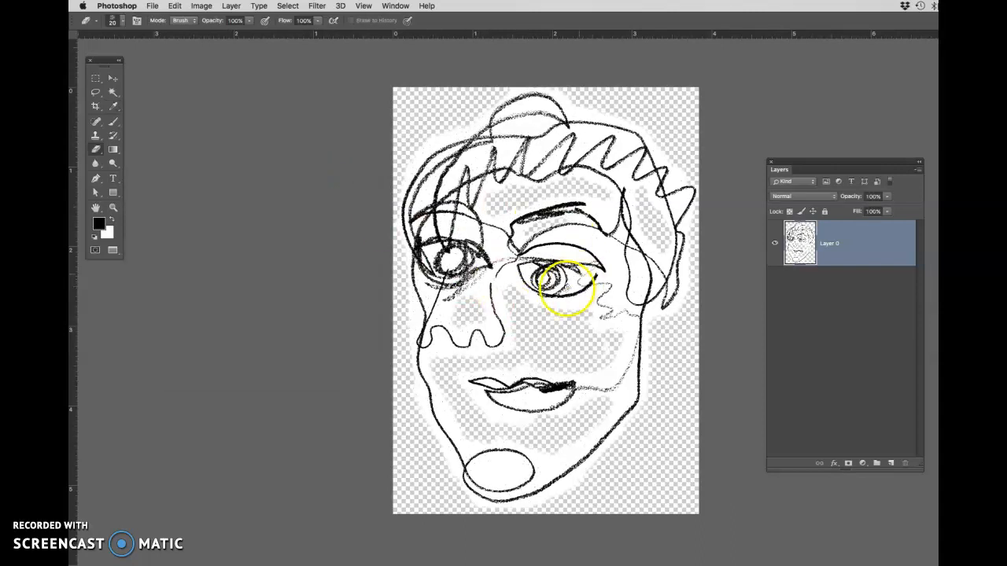
{"action": "key", "text": "v"}
{"action": "key", "text": "super+plus"}
{"action": "key", "text": "super+plus"}
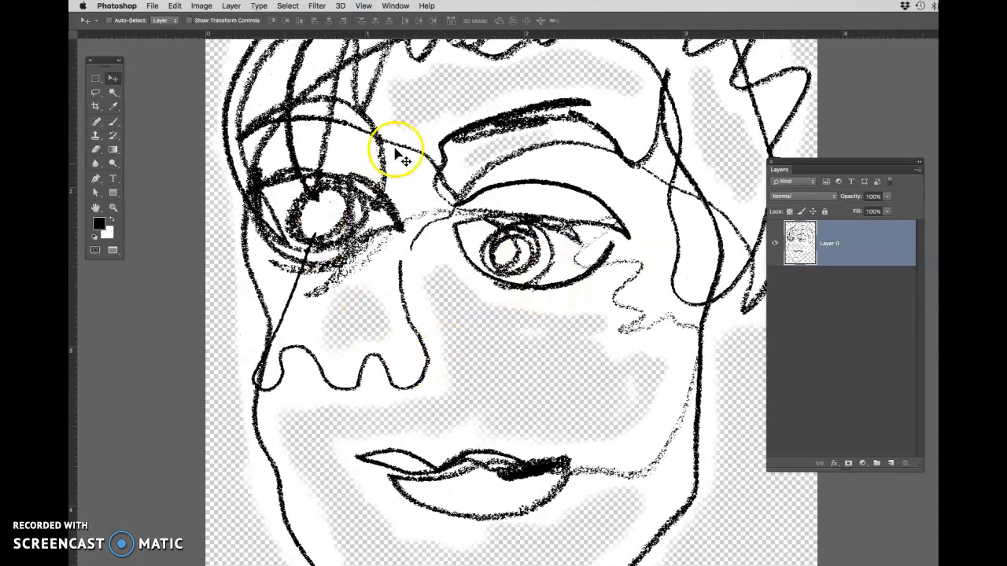
- View the whole cleaned-up face drawing, close its document and bring up the scan of the animal sketches
{"action": "key", "text": "super+minus"}
{"action": "key", "text": "super+minus"}
{"action": "key", "text": "super+minus"}
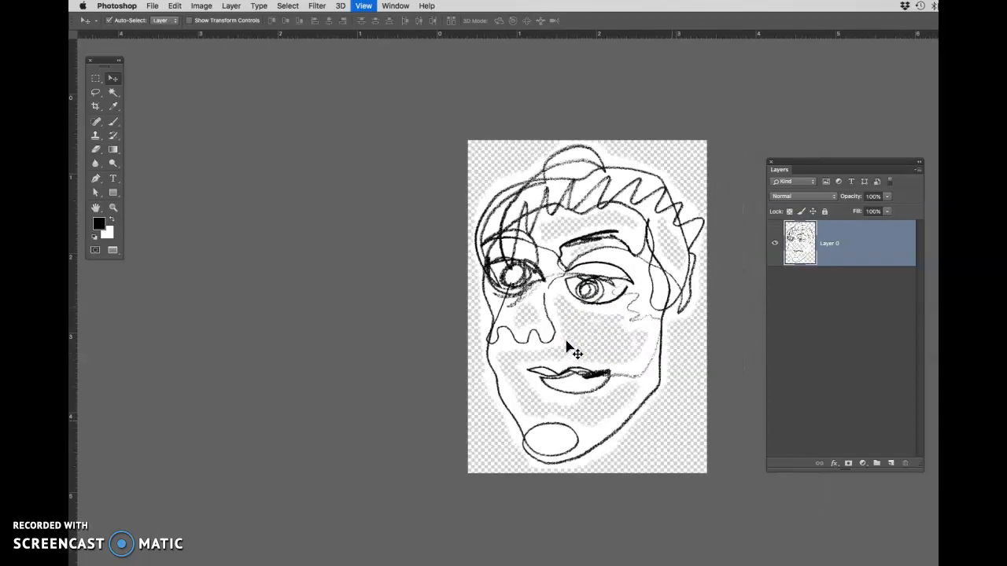
{"action": "left_click_drag", "start_coordinate": [472, 409], "coordinate": [420, 410]}
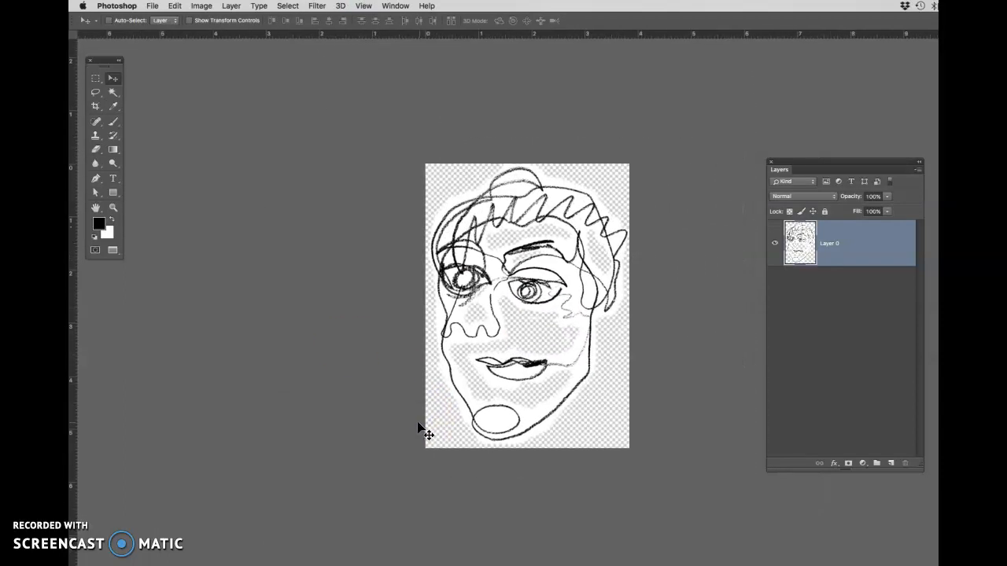
{"action": "key", "text": "super+w"}
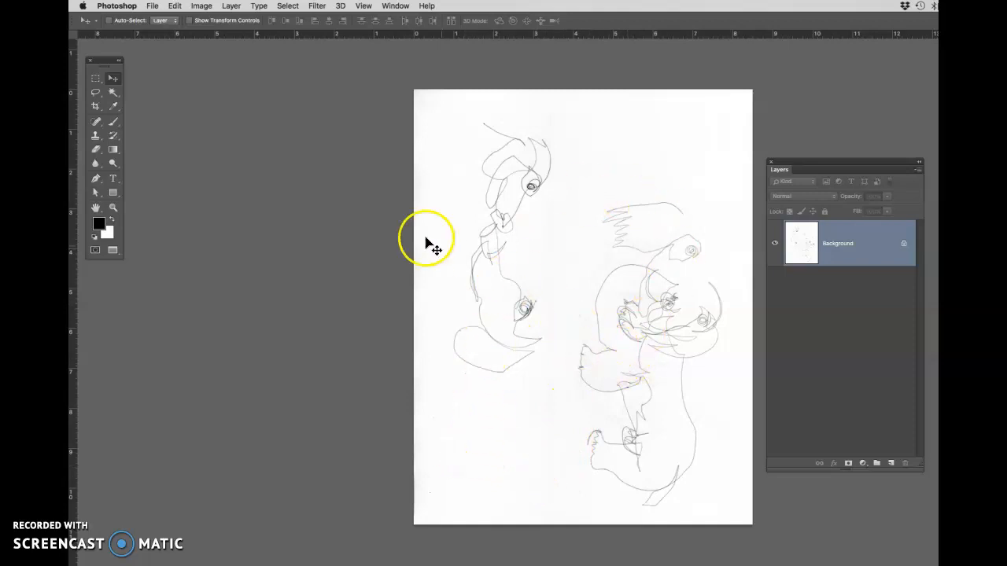
- Rotate the animal sketch scan 90° counter clockwise so the drawings stand upright
{"action": "left_click", "coordinate": [201, 7]}
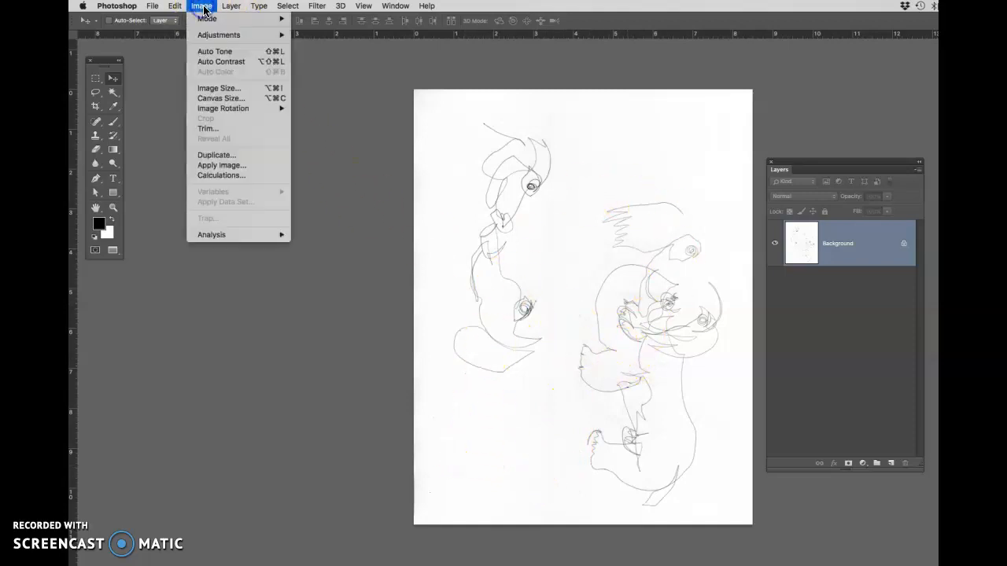
{"action": "mouse_move", "coordinate": [214, 107]}
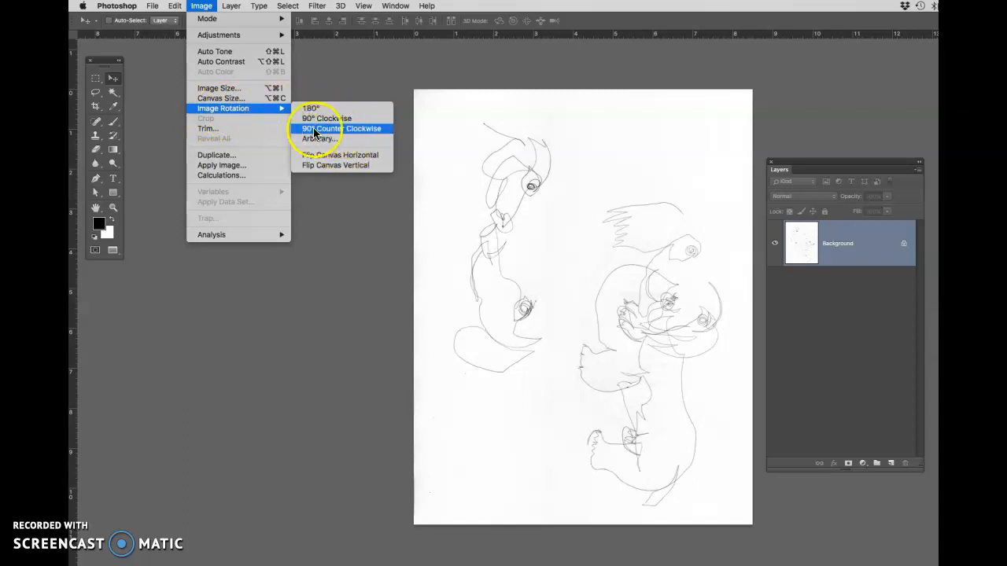
{"action": "left_click", "coordinate": [356, 130]}
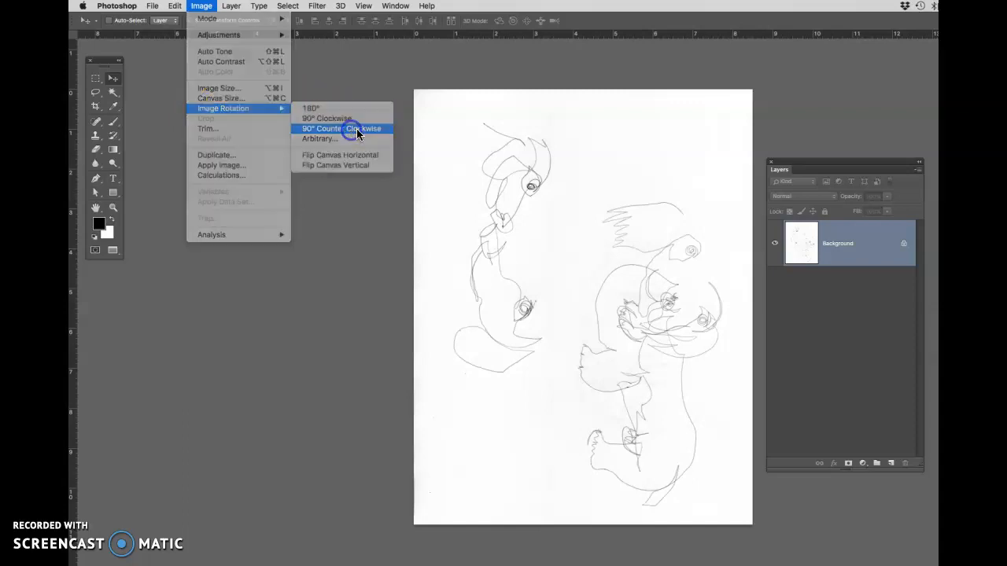
{"action": "left_click_drag", "start_coordinate": [605, 366], "coordinate": [515, 350]}
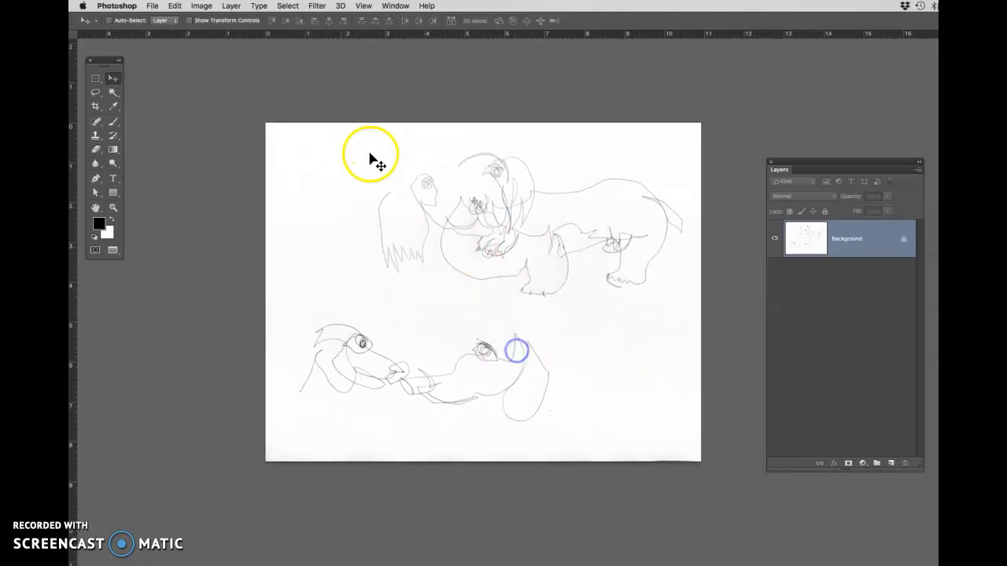
- Crop the scan closer to the animal drawings on all four sides
{"action": "key", "text": "b"}
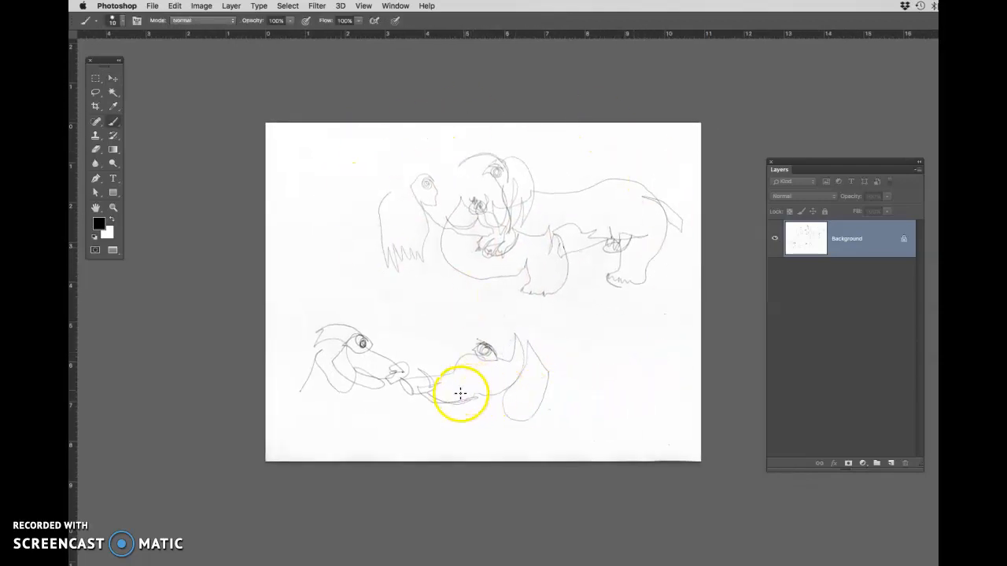
{"action": "left_click", "coordinate": [95, 106]}
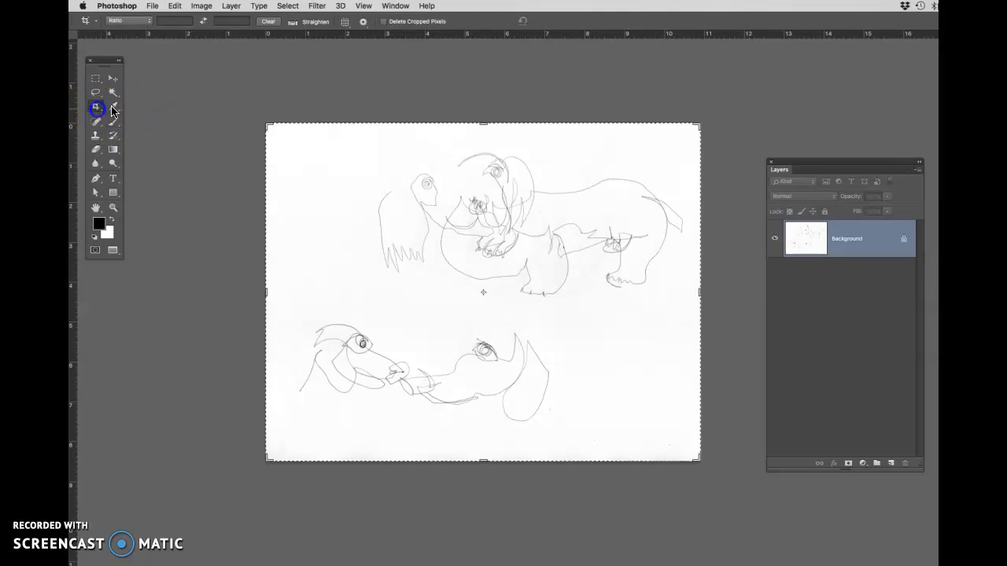
{"action": "left_click_drag", "start_coordinate": [268, 291], "coordinate": [279, 290]}
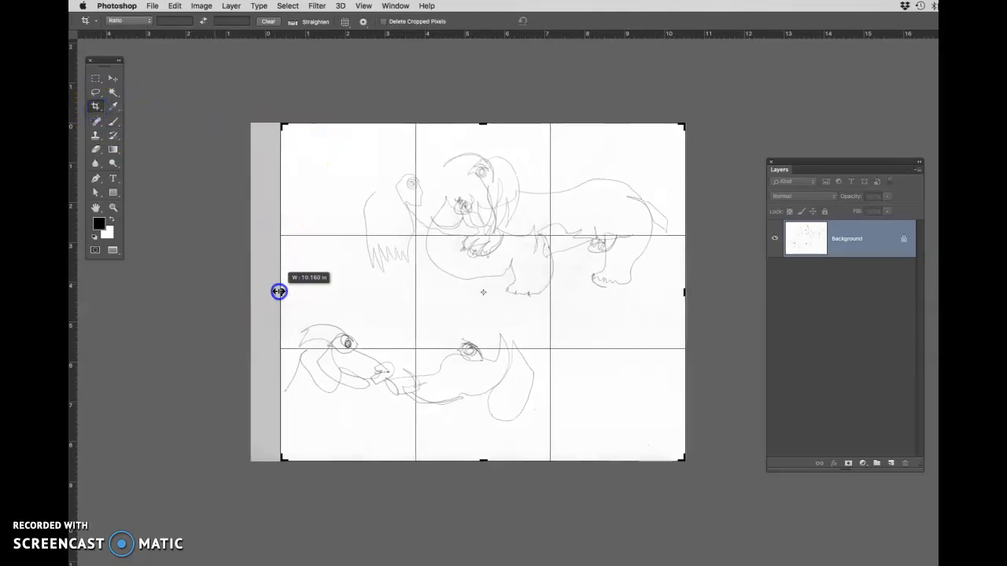
{"action": "left_click_drag", "start_coordinate": [692, 292], "coordinate": [676, 290]}
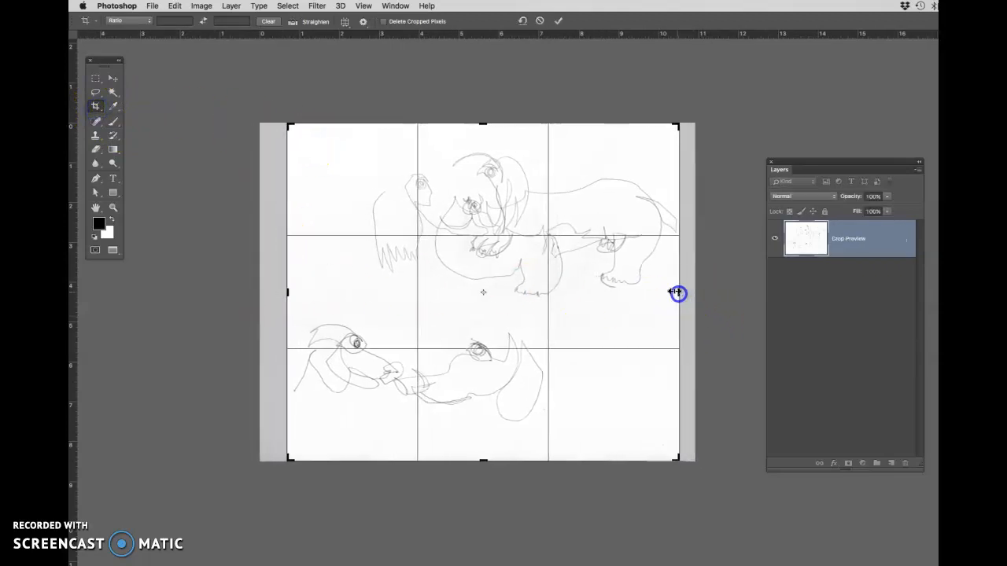
{"action": "left_click_drag", "start_coordinate": [483, 124], "coordinate": [483, 137]}
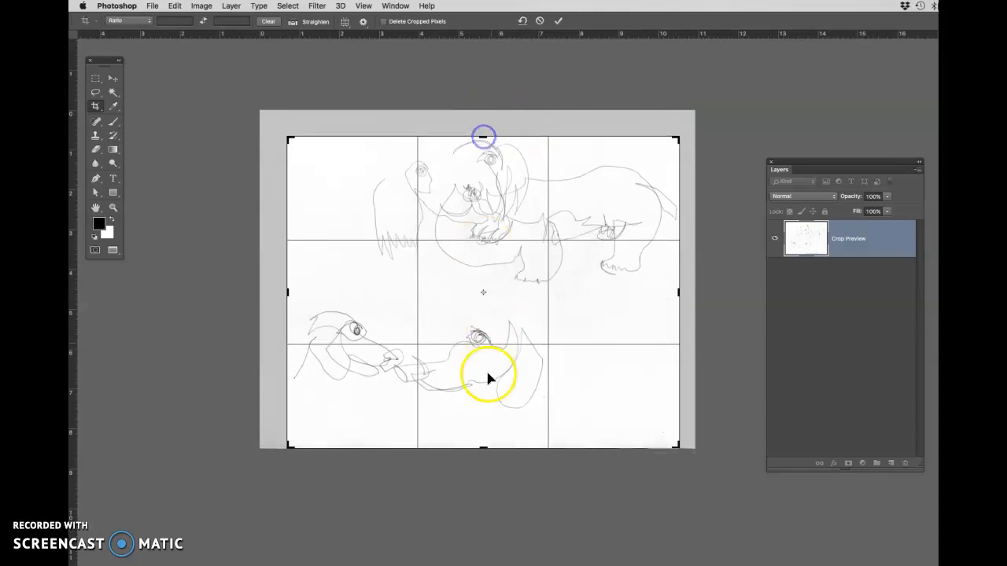
{"action": "left_click_drag", "start_coordinate": [483, 447], "coordinate": [483, 427]}
{"action": "key", "text": "Return"}
- Strengthen the pencil lines with Levels, lowering the highlight input to 231 and strongly raising the shadow input
{"action": "key", "text": "super+plus"}
{"action": "key", "text": "super+plus"}
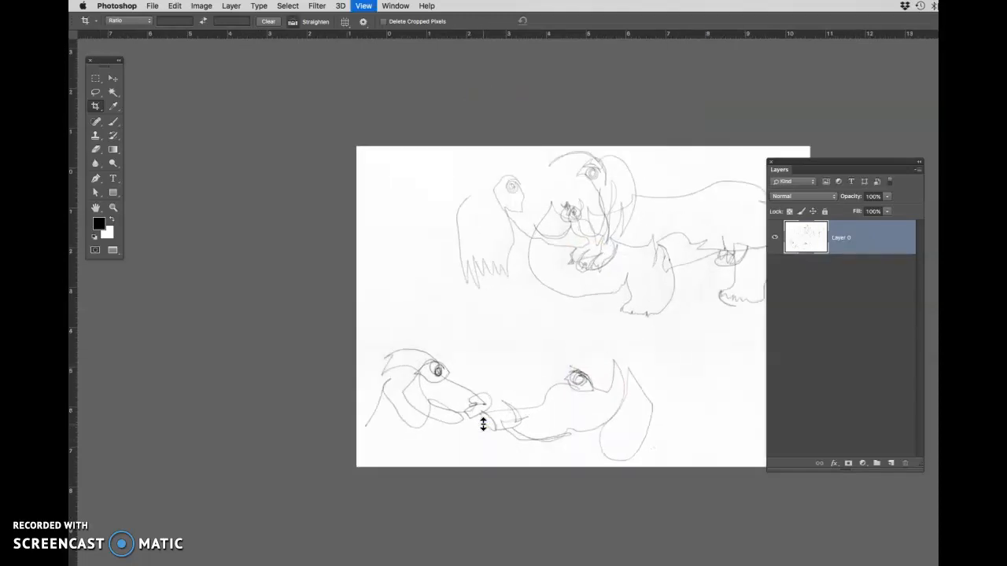
{"action": "left_click_drag", "start_coordinate": [501, 406], "coordinate": [413, 386]}
{"action": "key", "text": "super+minus"}
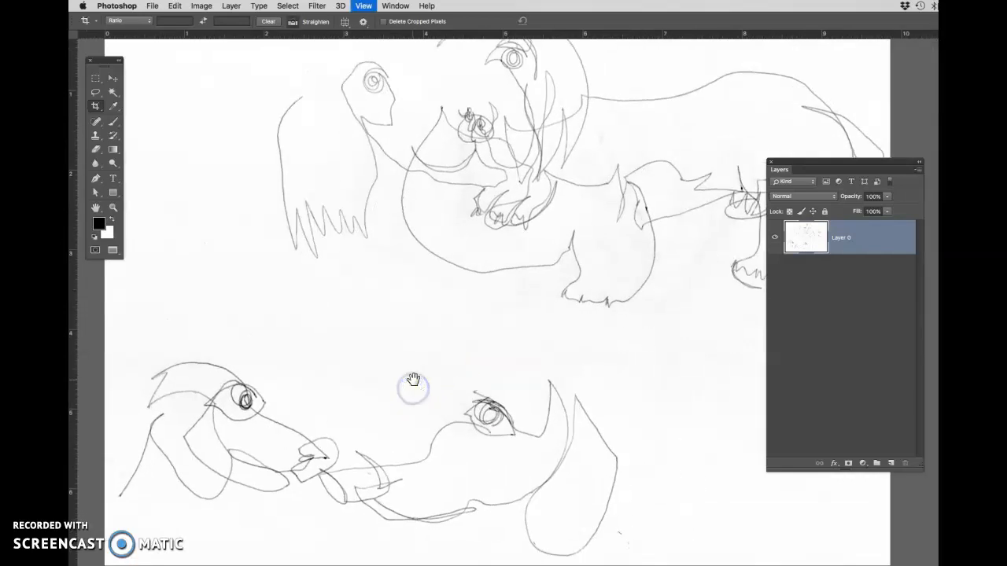
{"action": "left_click", "coordinate": [201, 6]}
{"action": "mouse_move", "coordinate": [209, 35]}
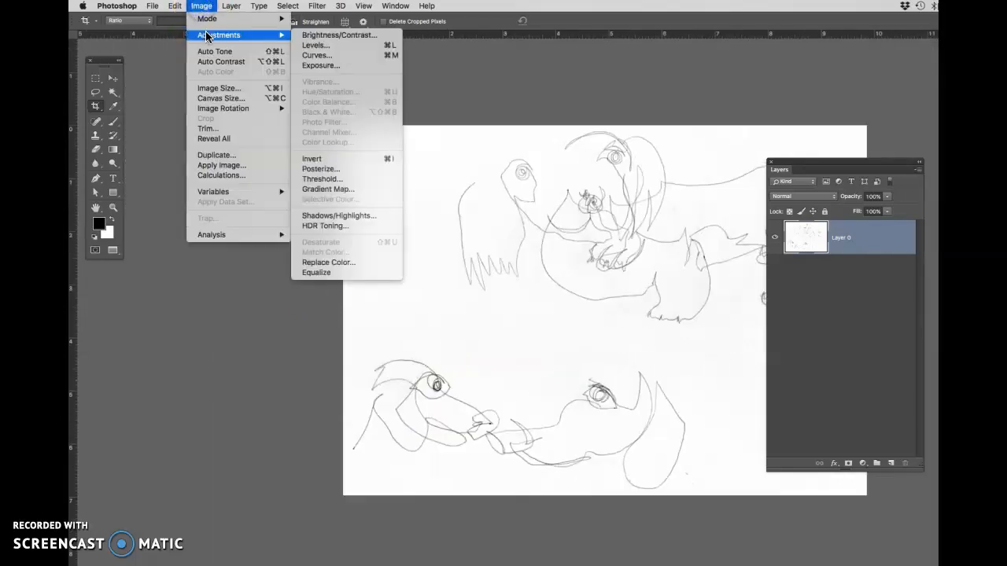
{"action": "left_click", "coordinate": [331, 45]}
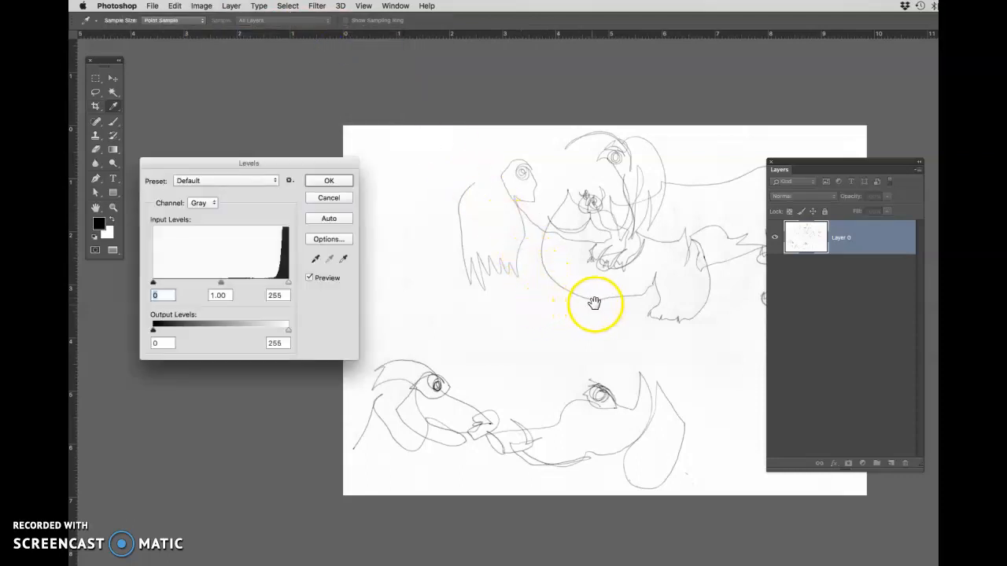
{"action": "left_click_drag", "start_coordinate": [611, 290], "coordinate": [537, 316]}
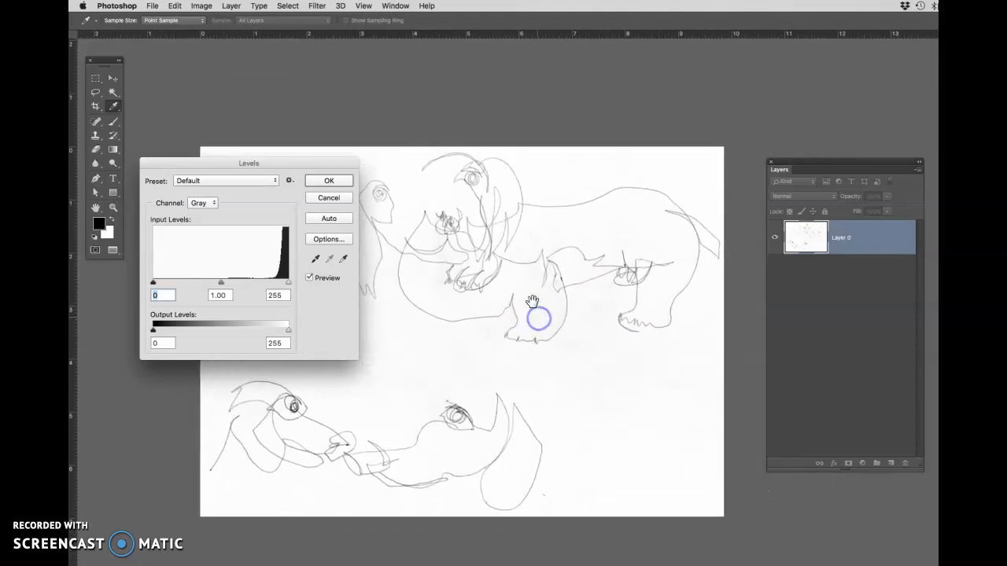
{"action": "left_click_drag", "start_coordinate": [289, 281], "coordinate": [275, 284]}
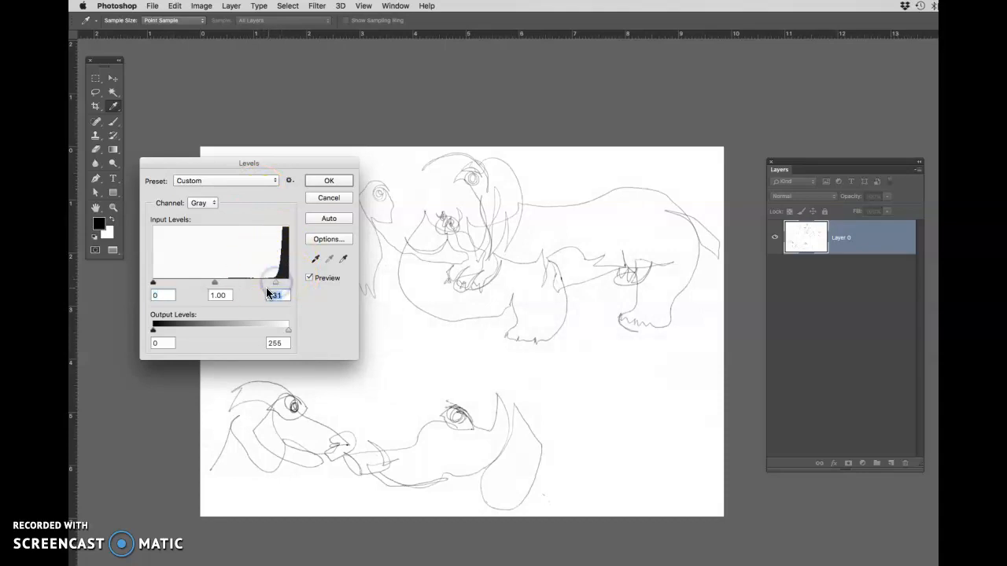
{"action": "left_click_drag", "start_coordinate": [152, 281], "coordinate": [244, 283]}
{"action": "left_click", "coordinate": [322, 182]}
- Apply a second Levels adjustment with input shadows at 23, midtones at 2.46 and highlights at 239
{"action": "key", "text": "super+plus"}
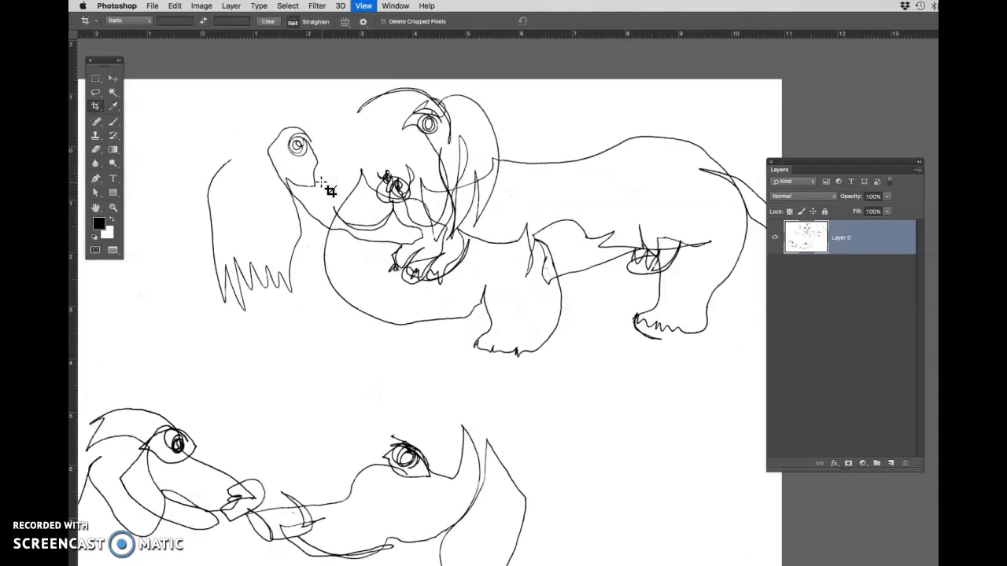
{"action": "key", "text": "super+plus"}
{"action": "left_click_drag", "start_coordinate": [360, 415], "coordinate": [399, 401]}
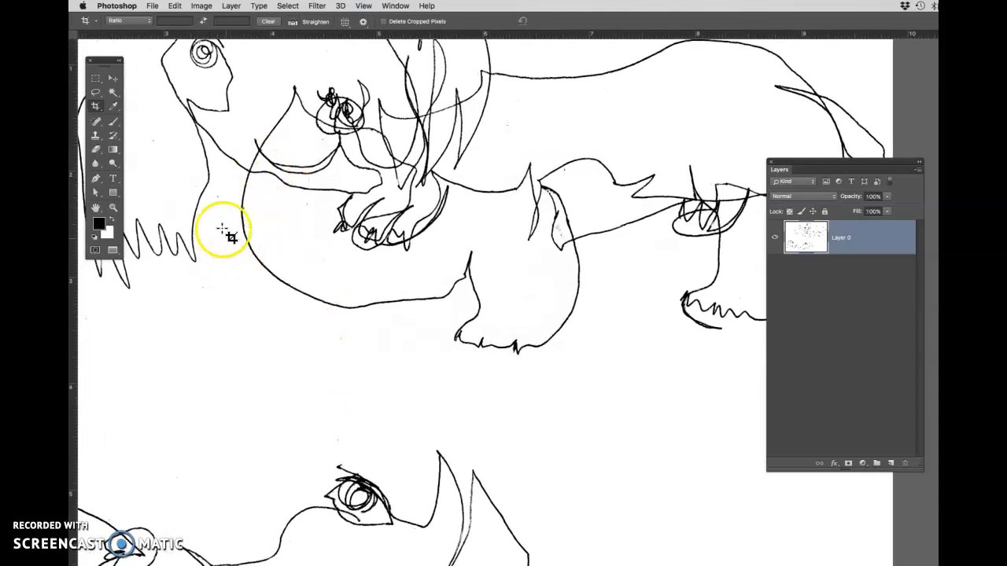
{"action": "key", "text": "super+l"}
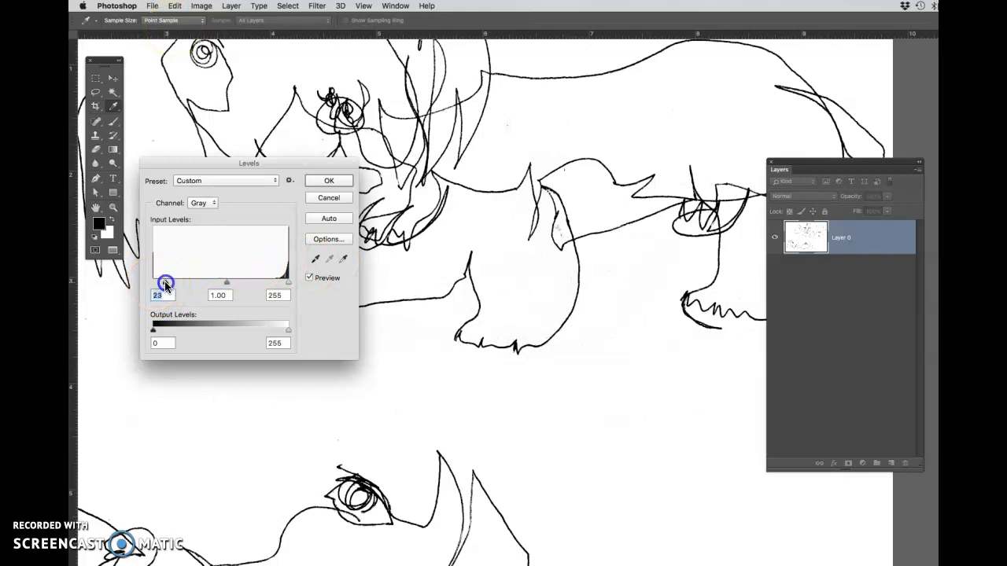
{"action": "left_click_drag", "start_coordinate": [286, 281], "coordinate": [190, 280]}
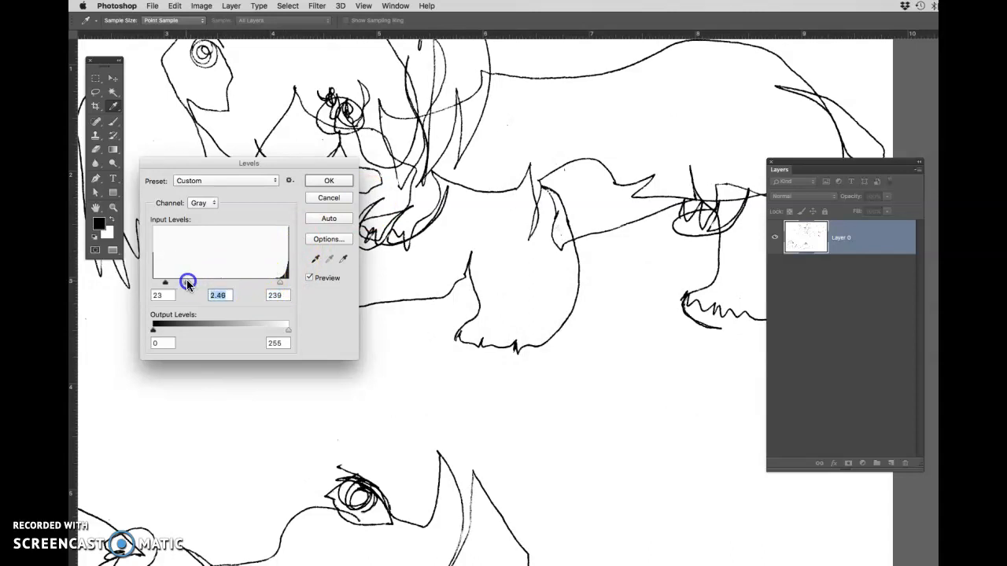
{"action": "left_click", "coordinate": [329, 180]}
- Erase some paper beside and below the fringed shape of the upper figure, enlarging the eraser to 80
{"action": "key", "text": "e"}
{"action": "mouse_move", "coordinate": [226, 199]}
{"action": "left_mouse_down"}
{"action": "mouse_move", "coordinate": [206, 343]}
{"action": "mouse_move", "coordinate": [208, 293]}
{"action": "mouse_move", "coordinate": [197, 316]}
{"action": "mouse_move", "coordinate": [151, 322]}
{"action": "mouse_move", "coordinate": [85, 353]}
{"action": "left_mouse_up"}
{"action": "key", "text": "]"}
{"action": "key", "text": "]"}
{"action": "key", "text": "]"}
{"action": "key", "text": "]"}
{"action": "key", "text": "]"}
{"action": "key", "text": "space"}
{"action": "left_click_drag", "start_coordinate": [262, 392], "coordinate": [420, 410]}
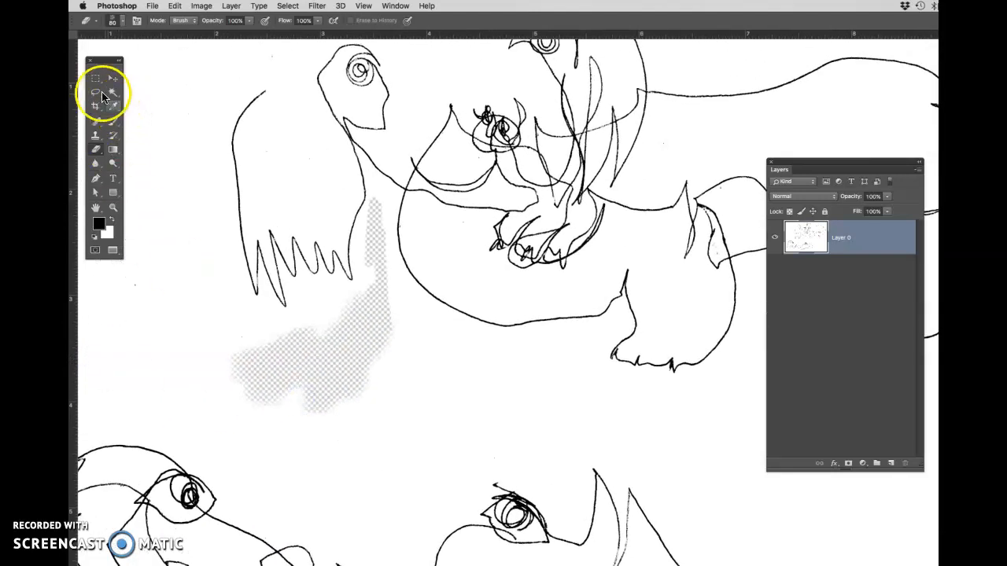
- Lasso an oval area inside the fringed shape of the upper figure and delete its paper
{"action": "left_click", "coordinate": [96, 94]}
{"action": "left_click", "coordinate": [135, 92]}
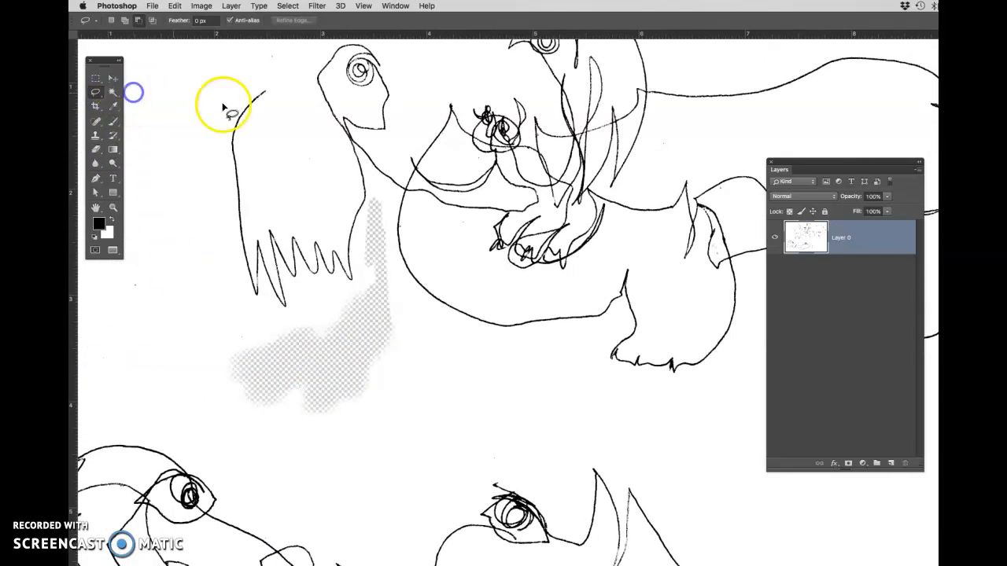
{"action": "left_click_drag", "start_coordinate": [274, 103], "coordinate": [263, 197]}
{"action": "left_click_drag", "start_coordinate": [333, 142], "coordinate": [276, 106]}
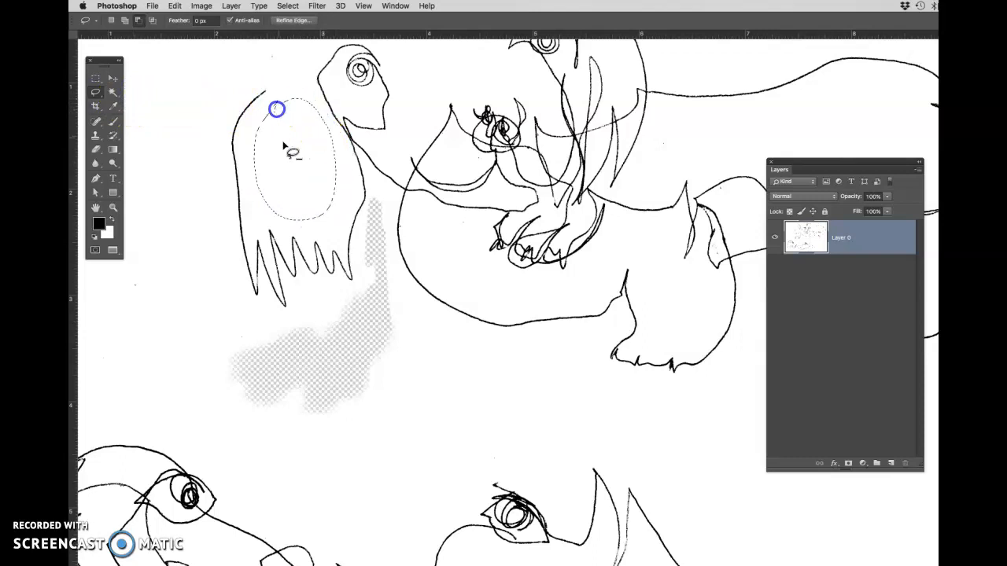
{"action": "key", "text": "Delete"}
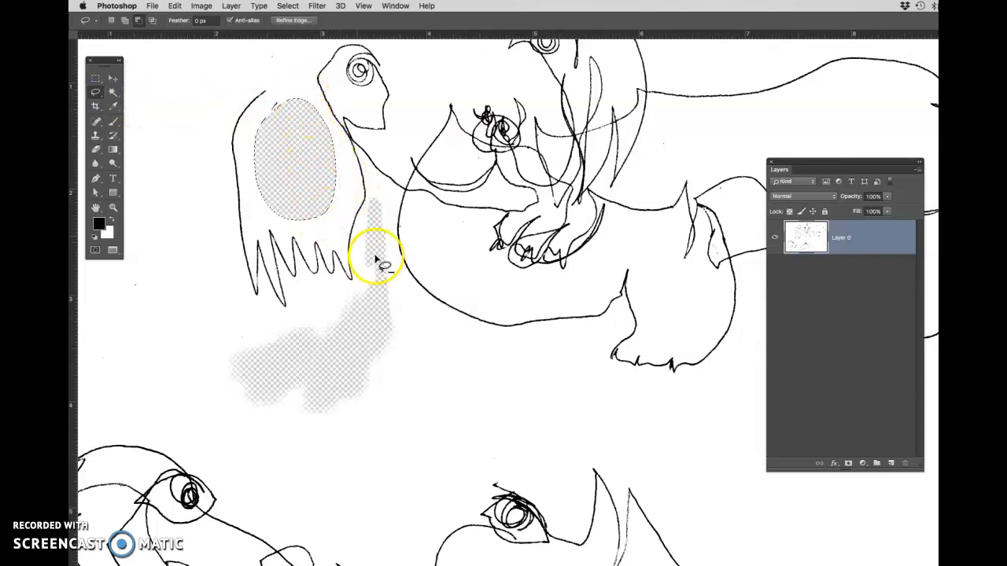
- Clear the selection, set the Lasso to New Selection, and delete the paper above the upper animal's back
{"action": "left_click_drag", "start_coordinate": [461, 339], "coordinate": [321, 414]}
{"action": "mouse_move", "coordinate": [409, 89]}
{"action": "left_mouse_down"}
{"action": "mouse_move", "coordinate": [454, 94]}
{"action": "mouse_move", "coordinate": [515, 159]}
{"action": "mouse_move", "coordinate": [662, 130]}
{"action": "mouse_move", "coordinate": [784, 147]}
{"action": "mouse_move", "coordinate": [912, 141]}
{"action": "mouse_move", "coordinate": [735, 67]}
{"action": "mouse_move", "coordinate": [435, 51]}
{"action": "mouse_move", "coordinate": [515, 162]}
{"action": "mouse_move", "coordinate": [671, 118]}
{"action": "mouse_move", "coordinate": [816, 160]}
{"action": "mouse_move", "coordinate": [786, 70]}
{"action": "mouse_move", "coordinate": [457, 68]}
{"action": "left_mouse_up"}
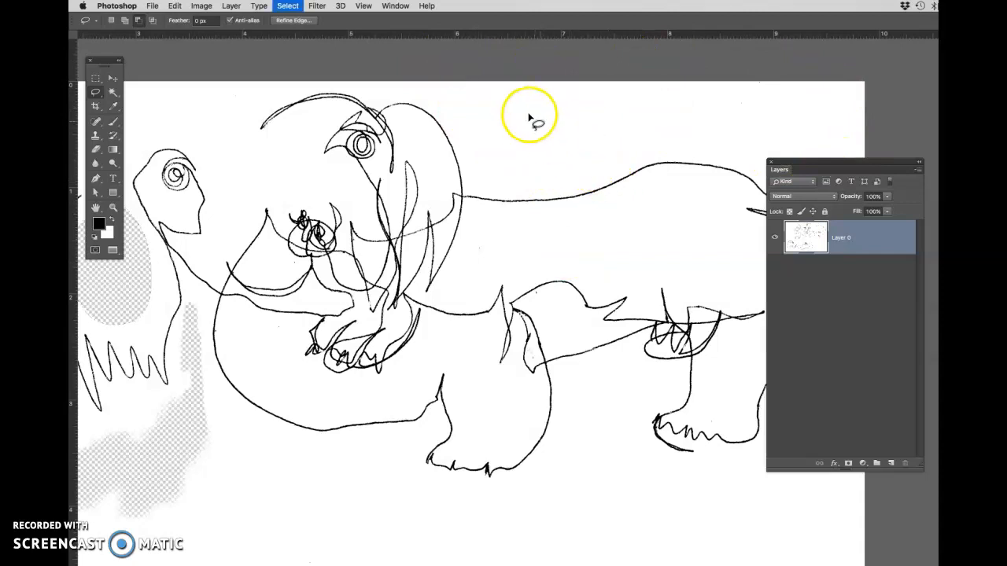
{"action": "left_click", "coordinate": [456, 87]}
{"action": "left_click", "coordinate": [113, 20]}
{"action": "mouse_move", "coordinate": [472, 113]}
{"action": "left_mouse_down"}
{"action": "mouse_move", "coordinate": [764, 165]}
{"action": "mouse_move", "coordinate": [591, 56]}
{"action": "mouse_move", "coordinate": [416, 61]}
{"action": "left_mouse_up"}
{"action": "key", "text": "BackSpace"}
- Lasso and delete the paper around the rear legs, between the upper and lower drawings, and beyond the lower ear
{"action": "left_click_drag", "start_coordinate": [511, 421], "coordinate": [427, 286]}
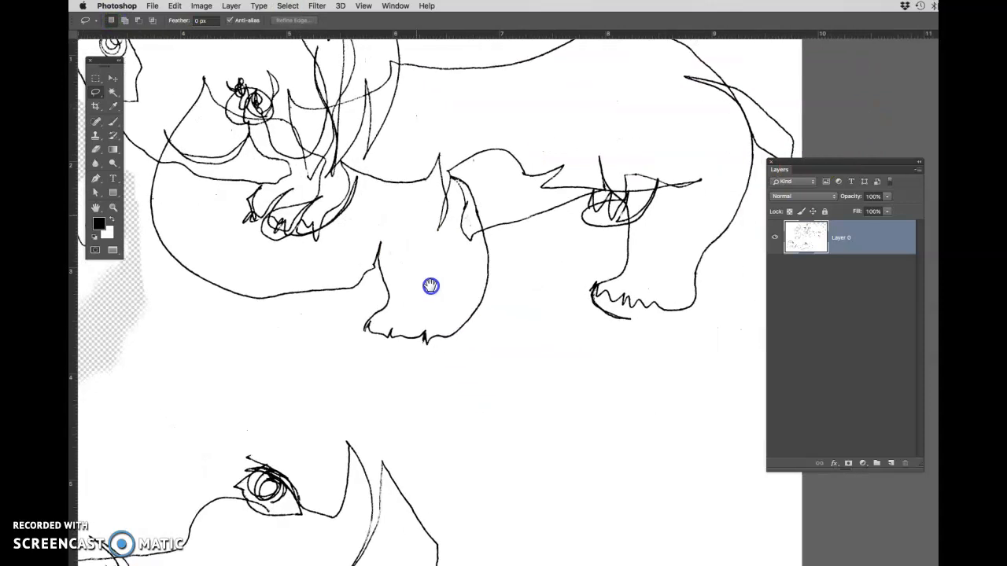
{"action": "key", "text": "super+minus"}
{"action": "key", "text": "super+minus"}
{"action": "left_click_drag", "start_coordinate": [647, 297], "coordinate": [365, 267]}
{"action": "left_click", "coordinate": [647, 223]}
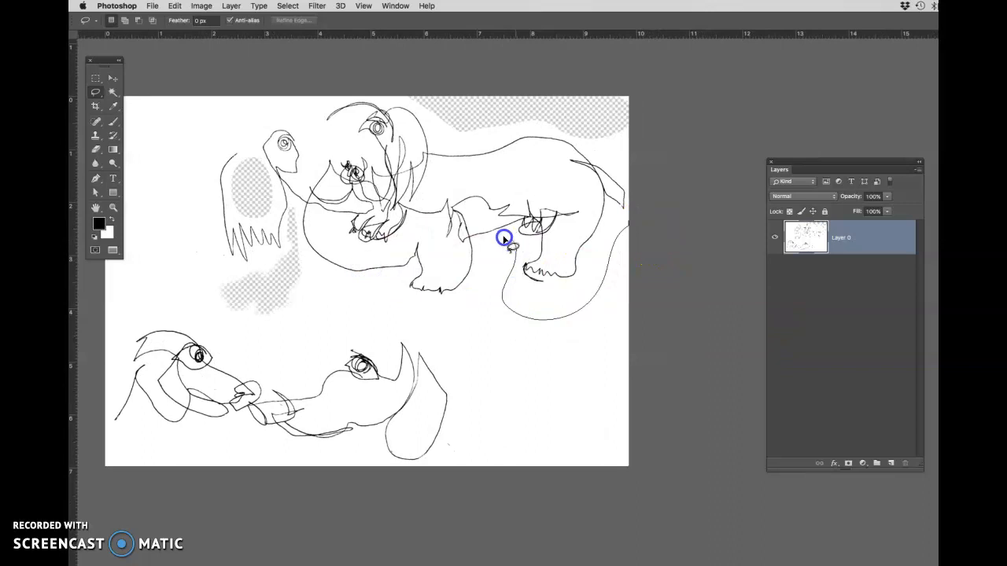
{"action": "mouse_move", "coordinate": [317, 275]}
{"action": "left_mouse_down"}
{"action": "mouse_move", "coordinate": [251, 280]}
{"action": "mouse_move", "coordinate": [241, 339]}
{"action": "left_mouse_up"}
{"action": "mouse_move", "coordinate": [342, 340]}
{"action": "left_mouse_down"}
{"action": "mouse_move", "coordinate": [411, 334]}
{"action": "mouse_move", "coordinate": [479, 394]}
{"action": "left_mouse_up"}
{"action": "mouse_move", "coordinate": [441, 440]}
{"action": "left_mouse_down"}
{"action": "mouse_move", "coordinate": [662, 461]}
{"action": "mouse_move", "coordinate": [686, 285]}
{"action": "mouse_move", "coordinate": [667, 214]}
{"action": "left_mouse_up"}
- Outline the large upper figure with the Lasso and add the two lower animal heads to the same selection
{"action": "left_click_drag", "start_coordinate": [486, 372], "coordinate": [568, 353]}
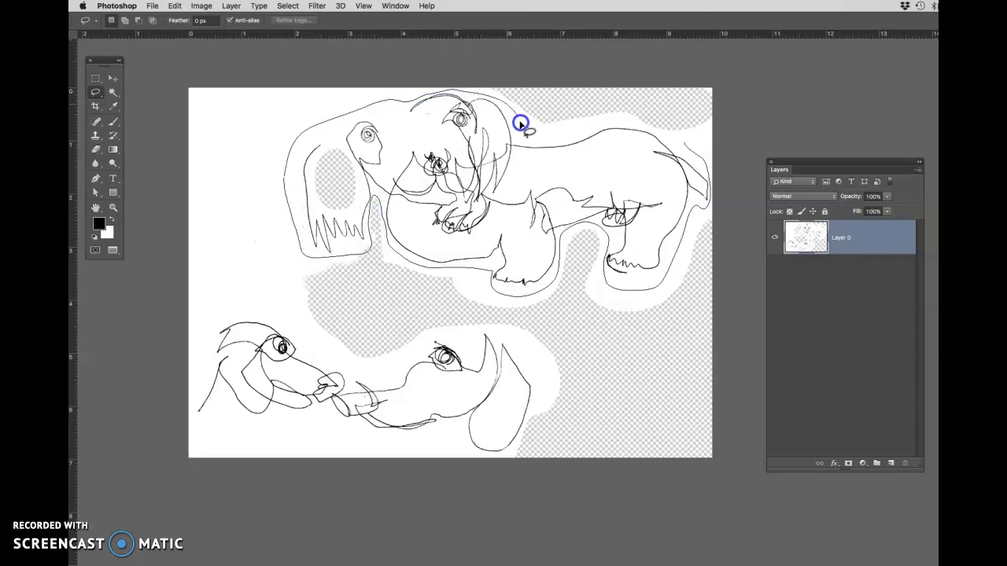
{"action": "left_click_drag", "start_coordinate": [679, 143], "coordinate": [681, 146]}
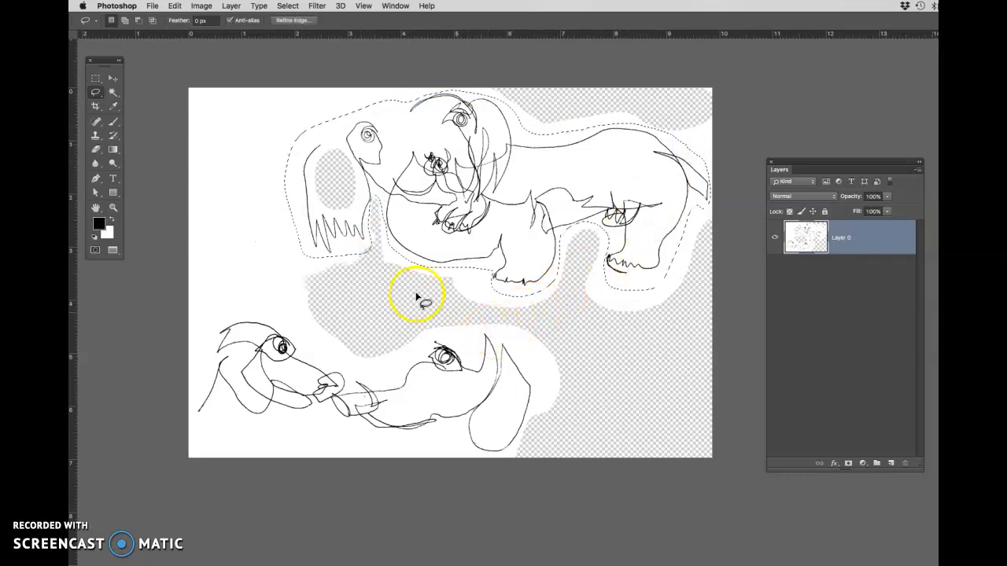
{"action": "left_click", "coordinate": [126, 22]}
{"action": "left_click", "coordinate": [126, 22]}
{"action": "left_click_drag", "start_coordinate": [335, 361], "coordinate": [330, 361]}
{"action": "mouse_move", "coordinate": [231, 309]}
{"action": "left_mouse_down"}
{"action": "mouse_move", "coordinate": [190, 396]}
{"action": "mouse_move", "coordinate": [204, 429]}
{"action": "mouse_move", "coordinate": [298, 415]}
{"action": "mouse_move", "coordinate": [352, 434]}
{"action": "left_mouse_up"}
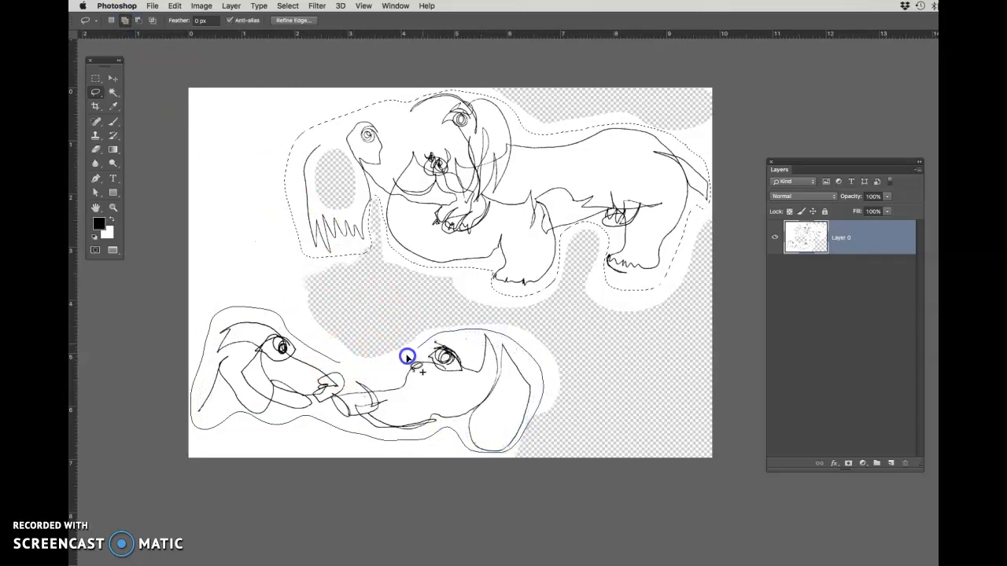
{"action": "left_click_drag", "start_coordinate": [345, 369], "coordinate": [322, 407]}
{"action": "left_click_drag", "start_coordinate": [339, 364], "coordinate": [337, 362]}
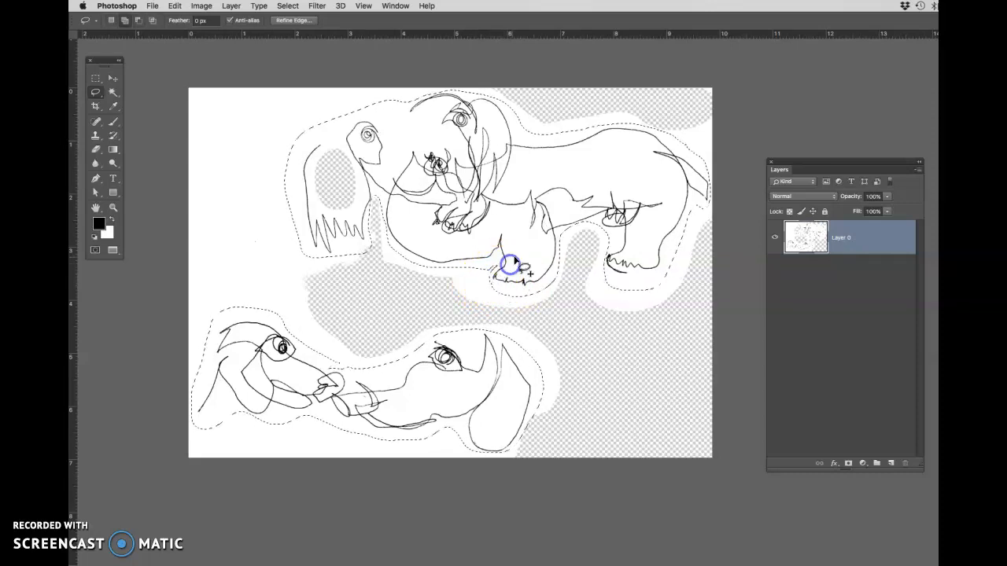
{"action": "left_click", "coordinate": [138, 24]}
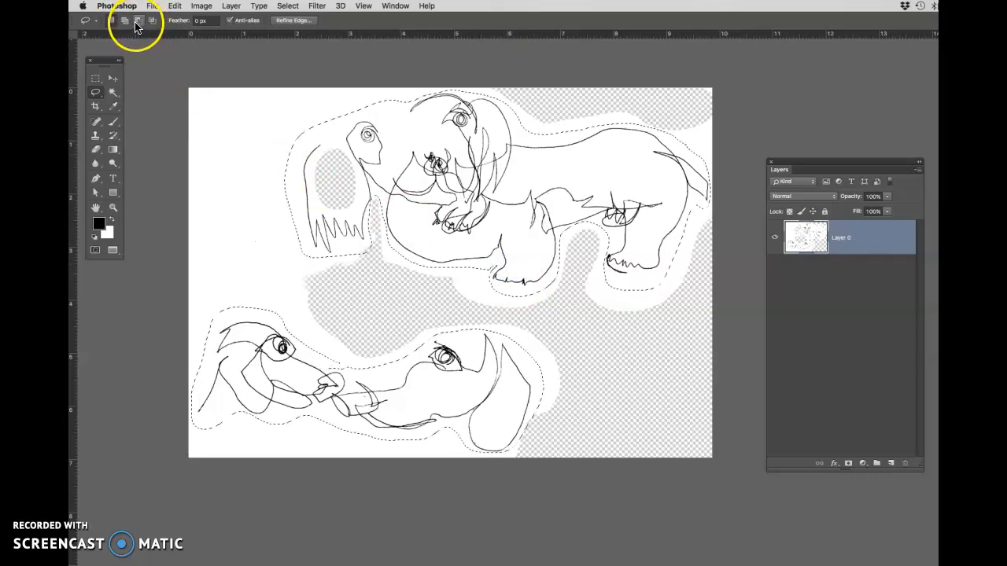
{"action": "left_click", "coordinate": [125, 22]}
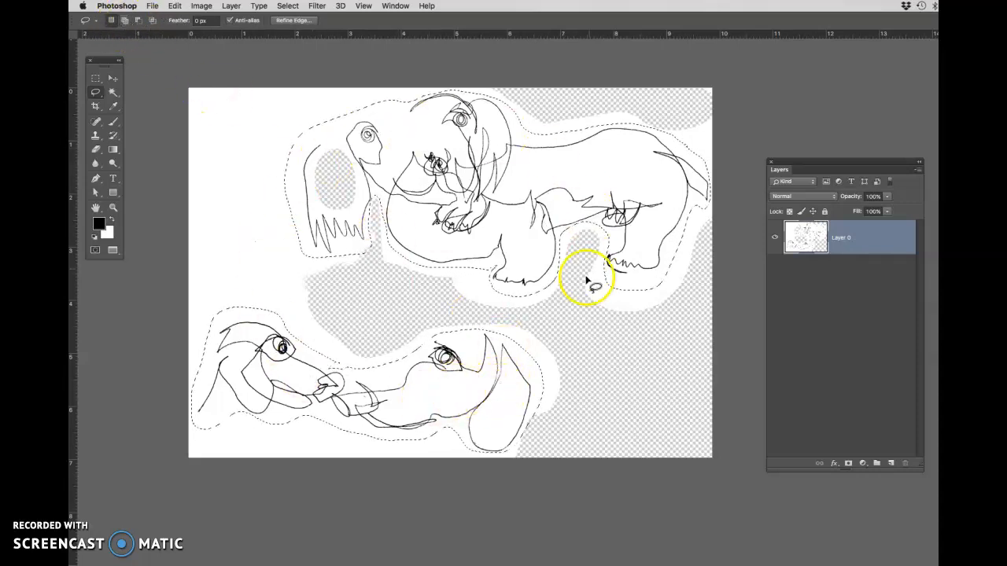
- Invert the selection, delete the remaining paper outside the outlined figures, and deselect
{"action": "left_click", "coordinate": [287, 6]}
{"action": "left_click", "coordinate": [296, 49]}
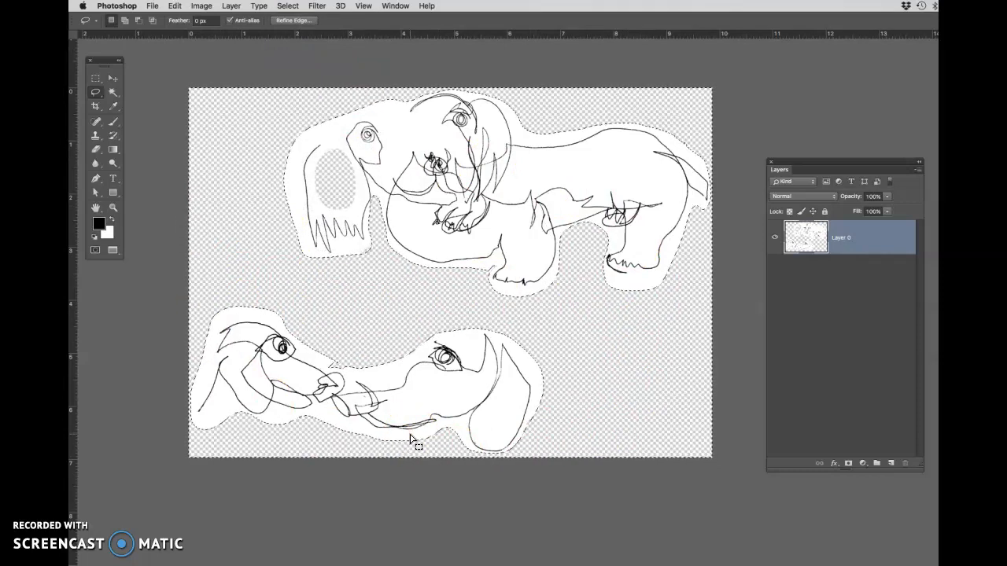
{"action": "key", "text": "super+d"}
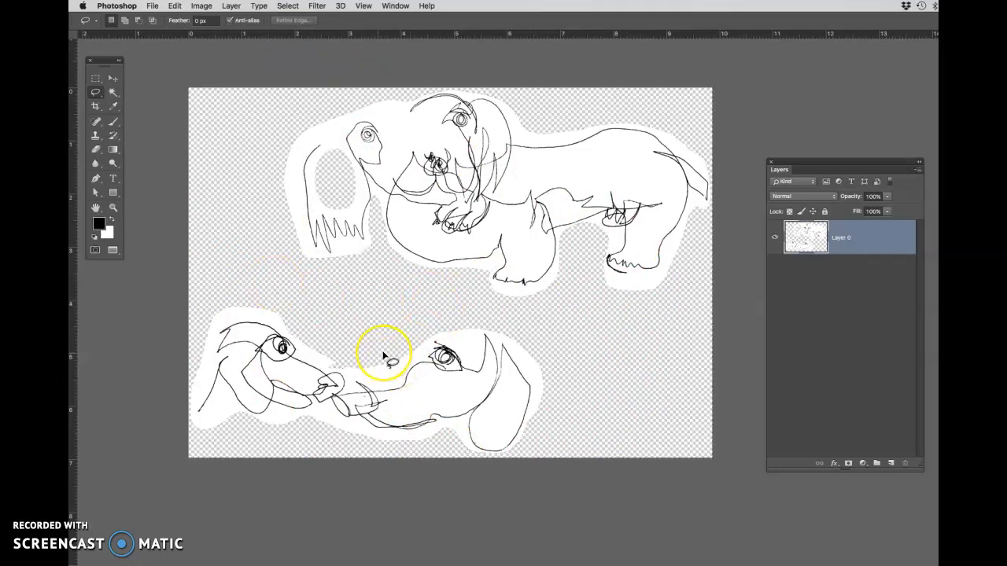
- Erase the paper in the dip between the two lower animal heads with the Eraser
{"action": "key", "text": "super+plus"}
{"action": "key", "text": "super+plus"}
{"action": "left_click_drag", "start_coordinate": [312, 389], "coordinate": [492, 227]}
{"action": "key", "text": "e"}
{"action": "mouse_move", "coordinate": [376, 274]}
{"action": "left_mouse_down"}
{"action": "mouse_move", "coordinate": [308, 252]}
{"action": "mouse_move", "coordinate": [267, 253]}
{"action": "left_mouse_up"}
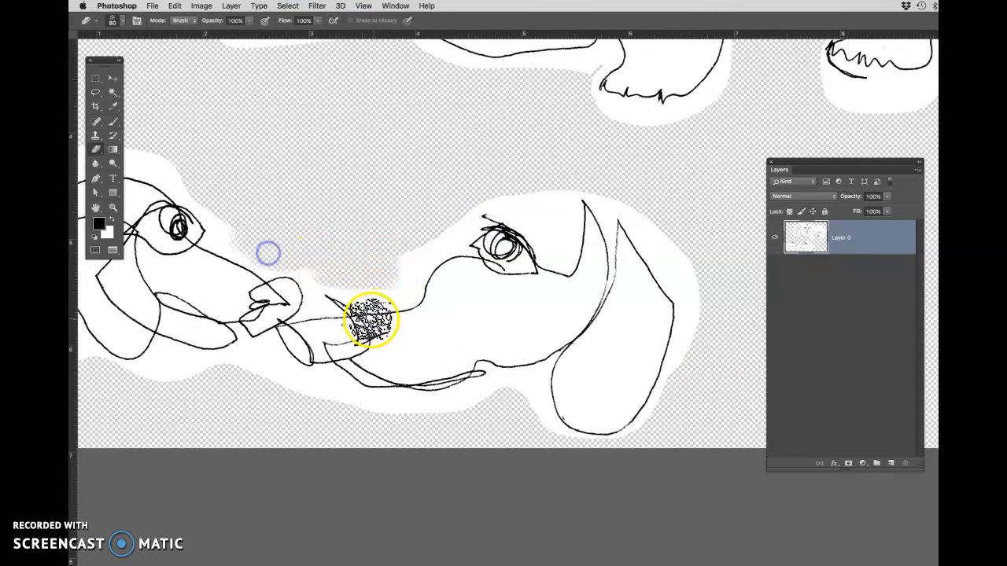
- Reduce the Eraser to size 25 and erase paper inside the right lower head's snout and cheek and under the left head's neck
{"action": "key", "text": "bracketleft"}
{"action": "key", "text": "bracketleft"}
{"action": "key", "text": "bracketleft"}
{"action": "key", "text": "bracketleft"}
{"action": "key", "text": "bracketleft"}
{"action": "key", "text": "bracketleft"}
{"action": "key", "text": "bracketleft"}
{"action": "key", "text": "bracketleft"}
{"action": "left_click_drag", "start_coordinate": [335, 332], "coordinate": [342, 328]}
{"action": "mouse_move", "coordinate": [501, 324]}
{"action": "left_mouse_down"}
{"action": "mouse_move", "coordinate": [479, 338]}
{"action": "mouse_move", "coordinate": [534, 299]}
{"action": "mouse_move", "coordinate": [399, 223]}
{"action": "left_mouse_up"}
{"action": "mouse_move", "coordinate": [195, 367]}
{"action": "left_mouse_down"}
{"action": "mouse_move", "coordinate": [215, 380]}
{"action": "mouse_move", "coordinate": [189, 378]}
{"action": "mouse_move", "coordinate": [177, 423]}
{"action": "left_mouse_up"}
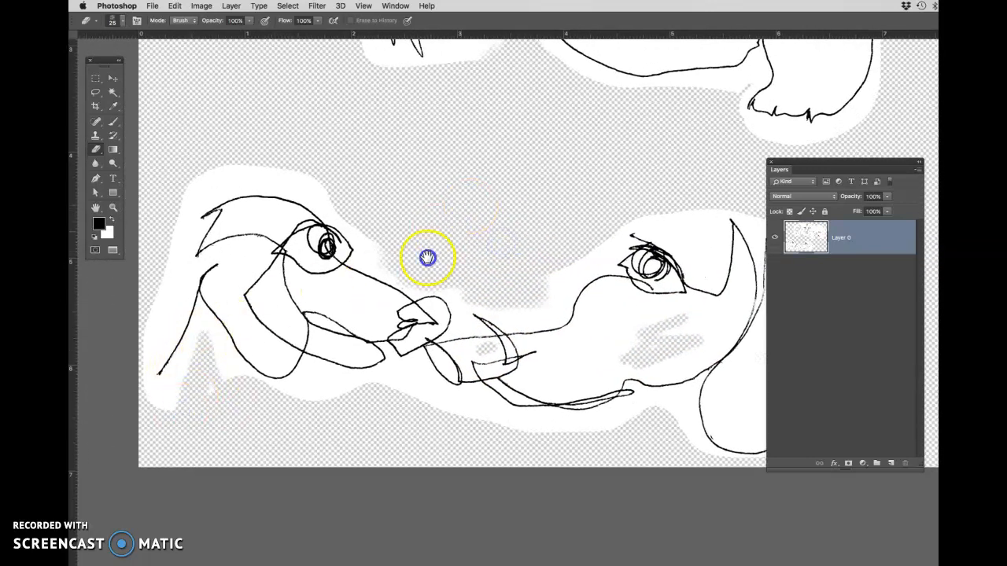
- Erase small patches of paper below the upper figure's central eye and inside its chest, and toggle the layer's visibility off and on
{"action": "left_click_drag", "start_coordinate": [427, 258], "coordinate": [265, 445]}
{"action": "mouse_move", "coordinate": [381, 221]}
{"action": "left_mouse_down"}
{"action": "mouse_move", "coordinate": [400, 218]}
{"action": "mouse_move", "coordinate": [384, 225]}
{"action": "left_mouse_up"}
{"action": "left_click_drag", "start_coordinate": [403, 149], "coordinate": [406, 150]}
{"action": "key", "text": "super+minus"}
{"action": "key", "text": "super+minus"}
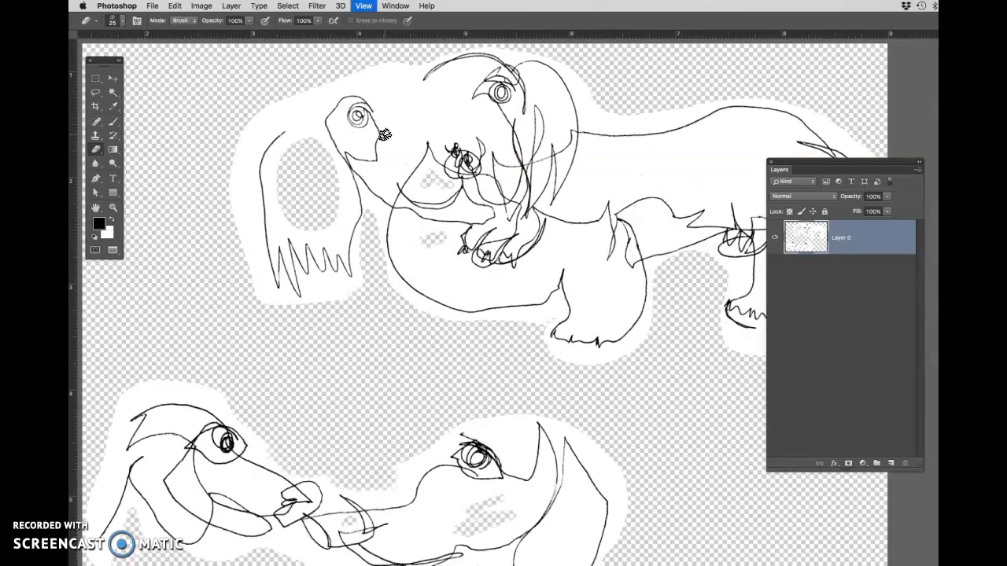
{"action": "left_click_drag", "start_coordinate": [582, 333], "coordinate": [484, 334]}
{"action": "left_click", "coordinate": [776, 237]}
{"action": "left_click", "coordinate": [776, 238]}
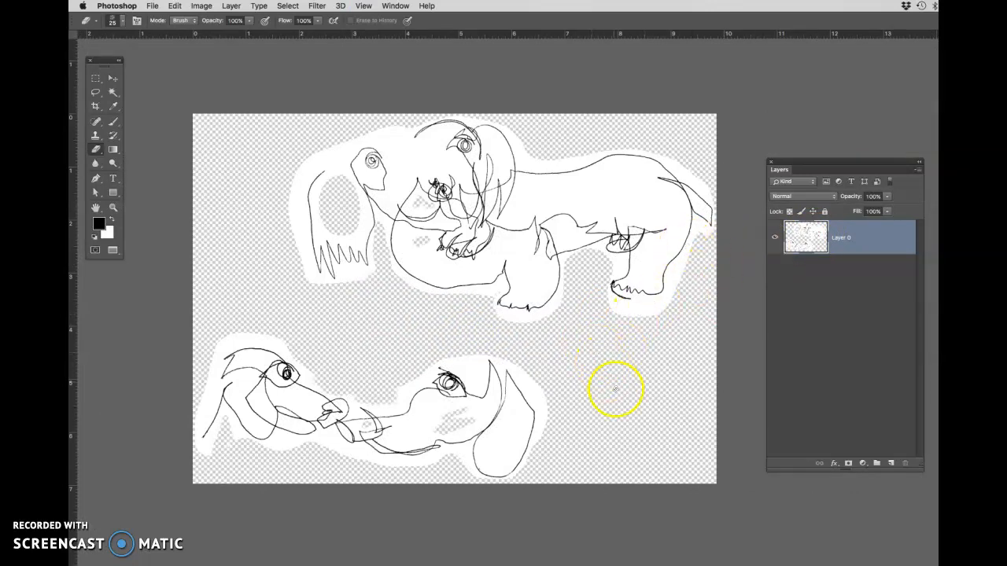
- Erase two small patches of paper inside the upper animal's body, above and beside the front leg
{"action": "key", "text": "super+plus"}
{"action": "key", "text": "super+plus"}
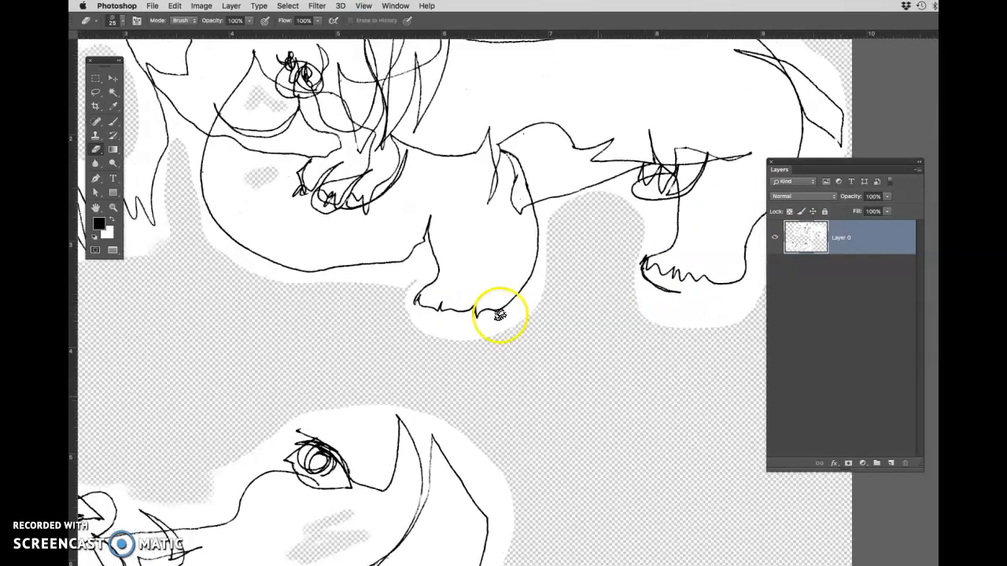
{"action": "left_click", "coordinate": [524, 136]}
{"action": "left_click", "coordinate": [466, 92]}
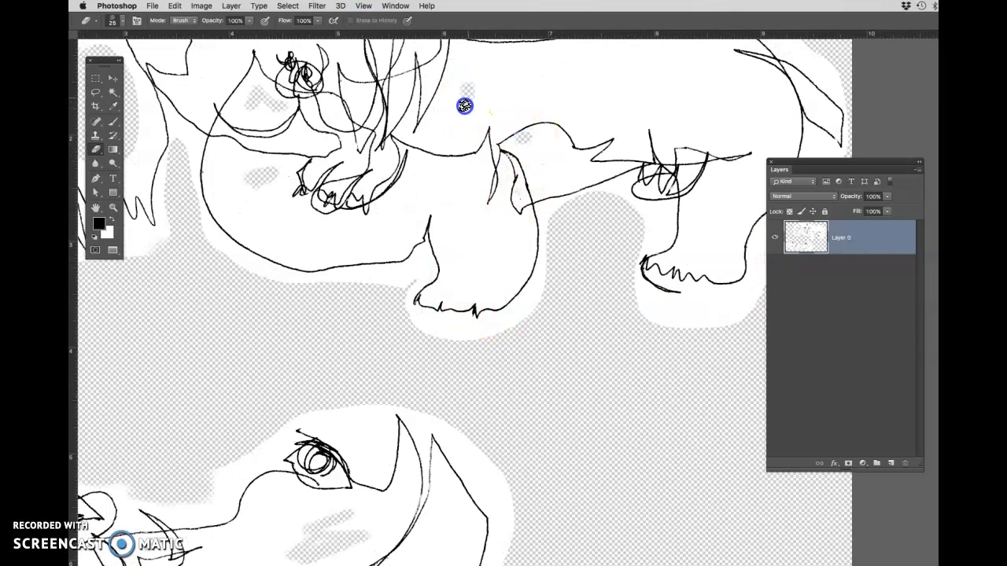
{"action": "left_click", "coordinate": [203, 6]}
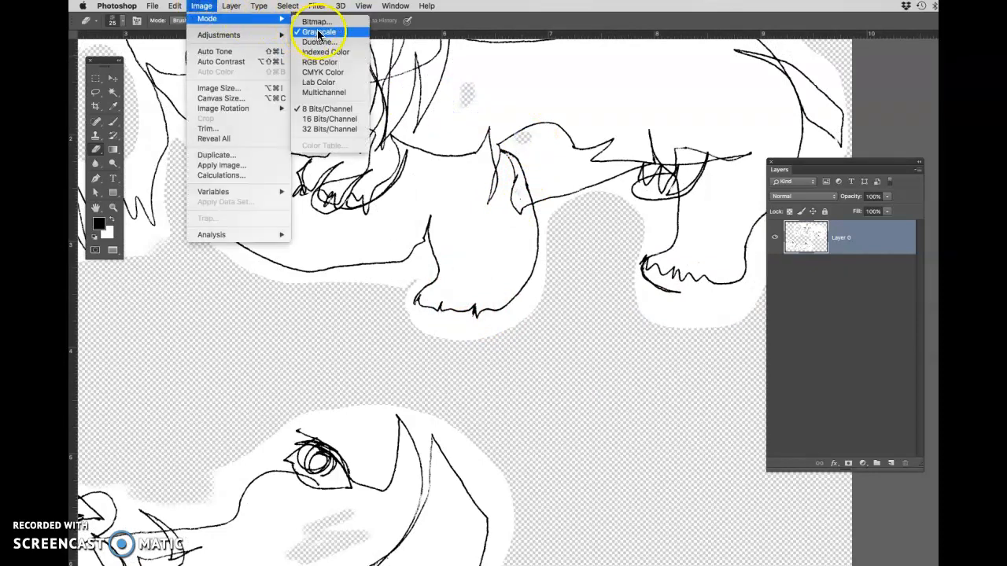
{"action": "left_click", "coordinate": [201, 6]}
- Save the animal drawing as blindcontour01.psd on the Desktop in Photoshop format with Maximize Compatibility, and close it
{"action": "left_click", "coordinate": [152, 5]}
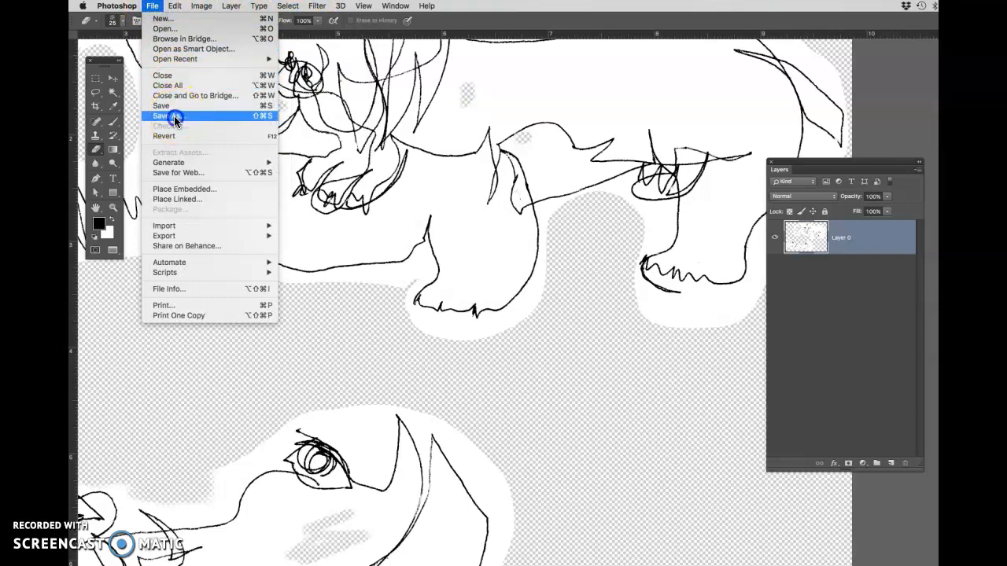
{"action": "left_click", "coordinate": [175, 116]}
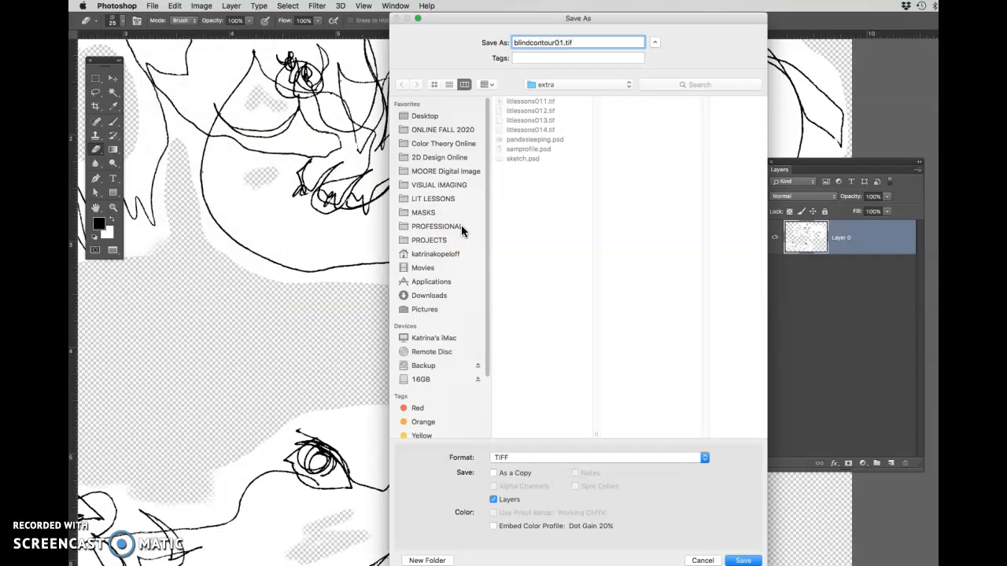
{"action": "left_click", "coordinate": [606, 462]}
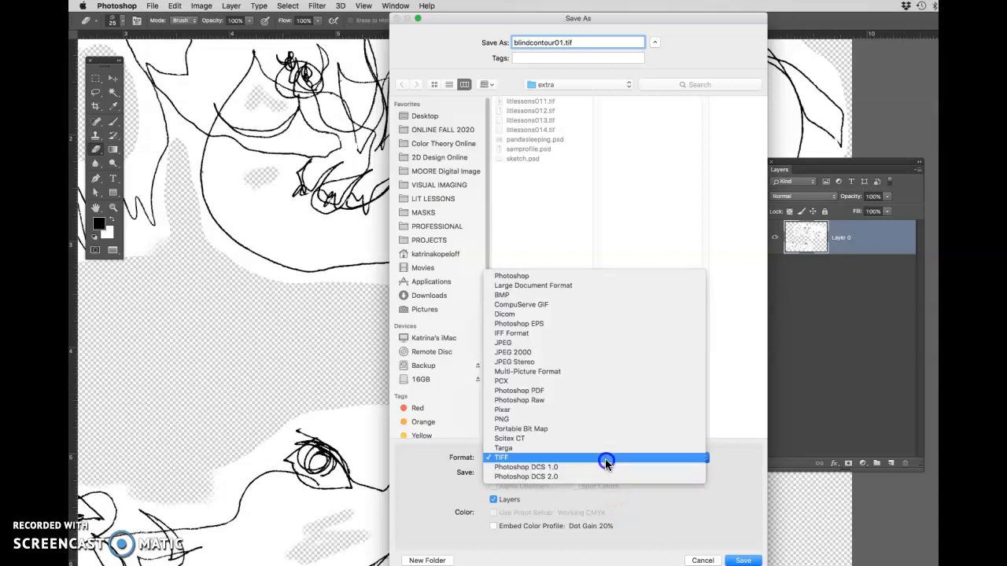
{"action": "left_click", "coordinate": [520, 278]}
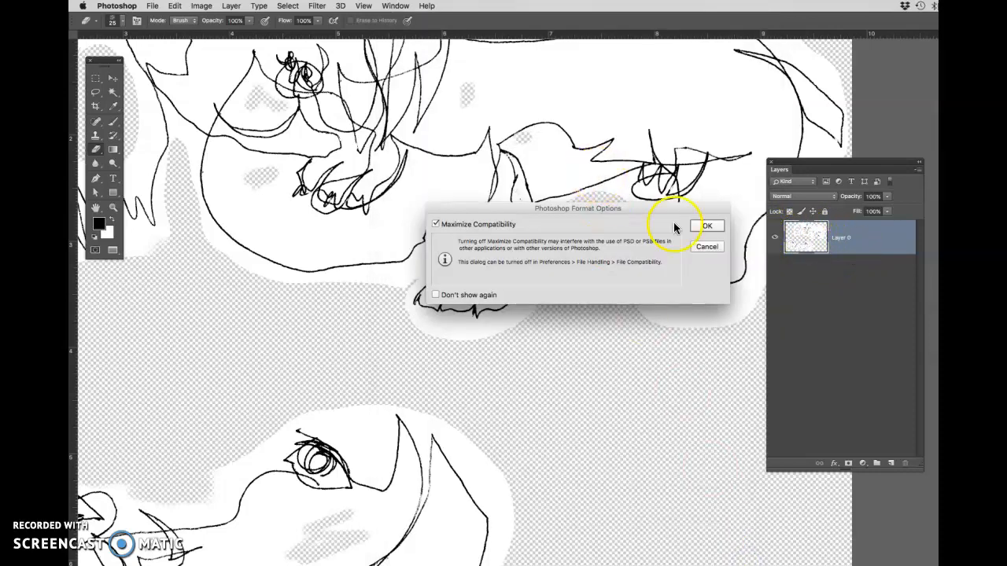
{"action": "left_click", "coordinate": [712, 227]}
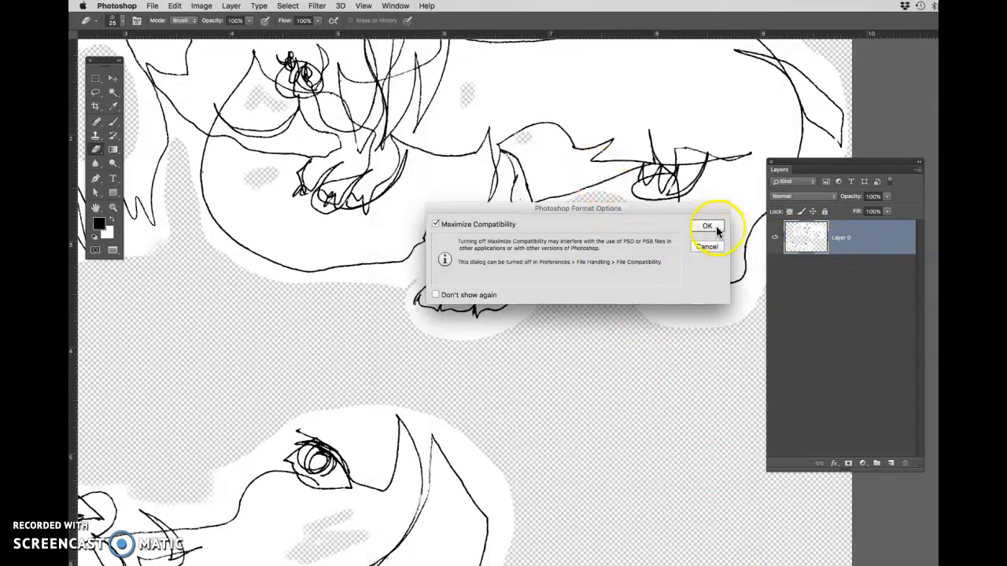
{"action": "key", "text": "super+w"}
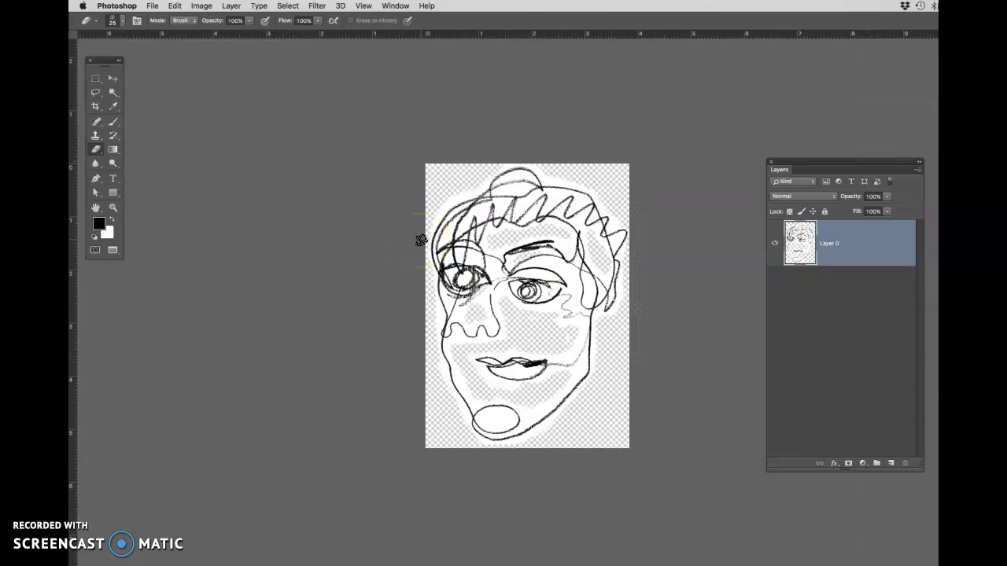
- Save the face drawing as blindcontour02.psd on the Desktop in Photoshop format with Maximize Compatibility
{"action": "key", "text": "super+shift+s"}
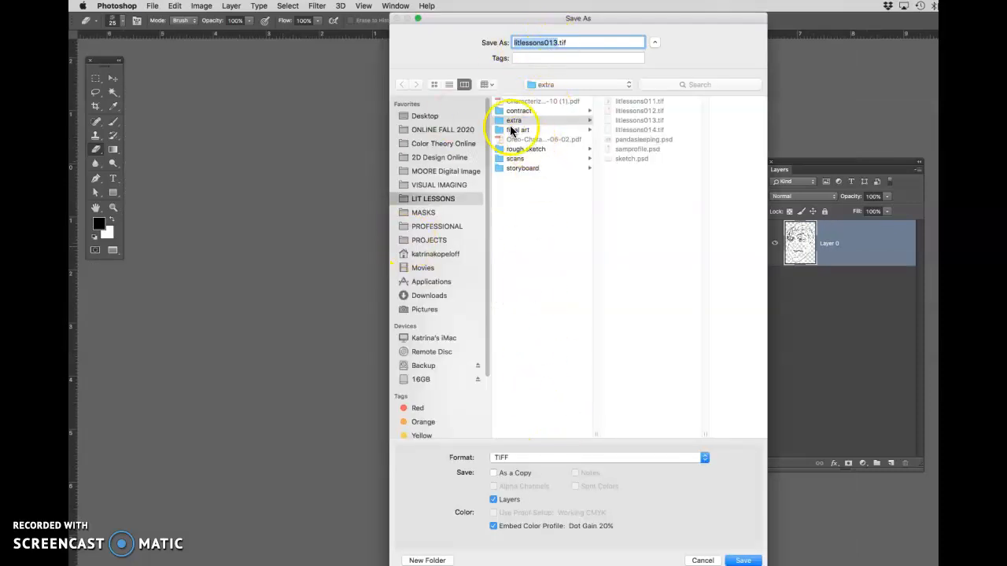
{"action": "left_click", "coordinate": [461, 116]}
{"action": "left_click", "coordinate": [529, 101]}
{"action": "left_click", "coordinate": [563, 42]}
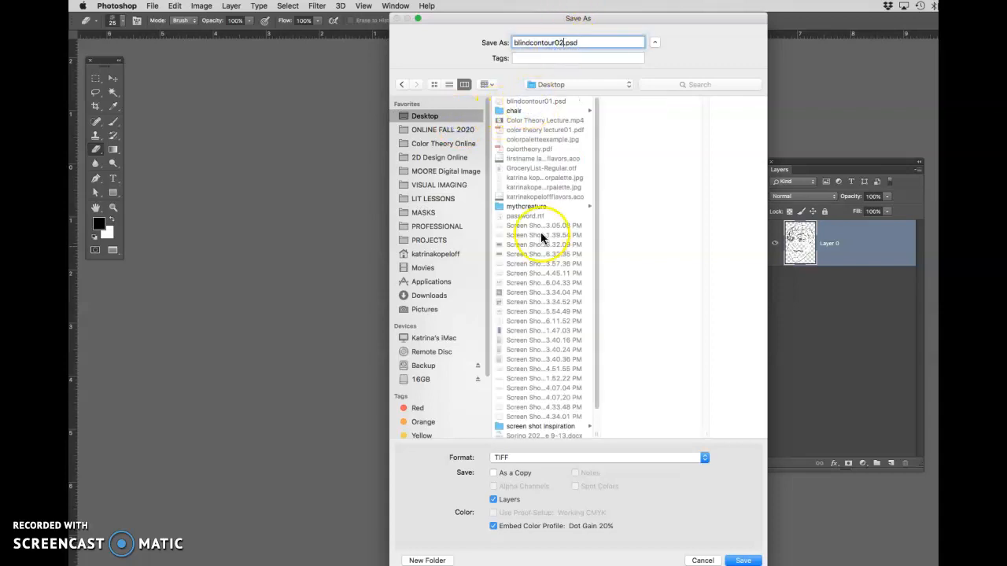
{"action": "left_click", "coordinate": [503, 460]}
{"action": "left_click", "coordinate": [520, 275]}
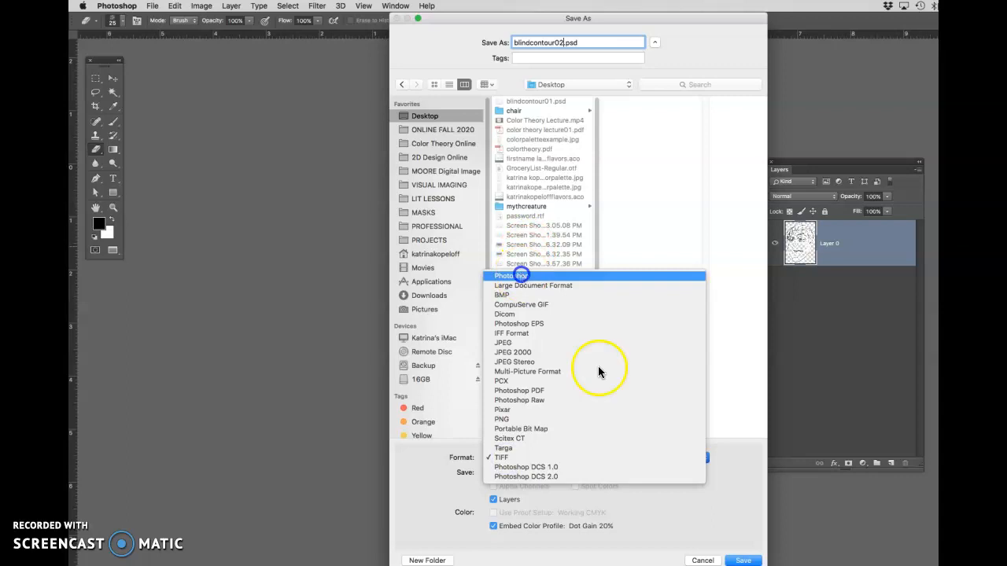
{"action": "left_click", "coordinate": [743, 561]}
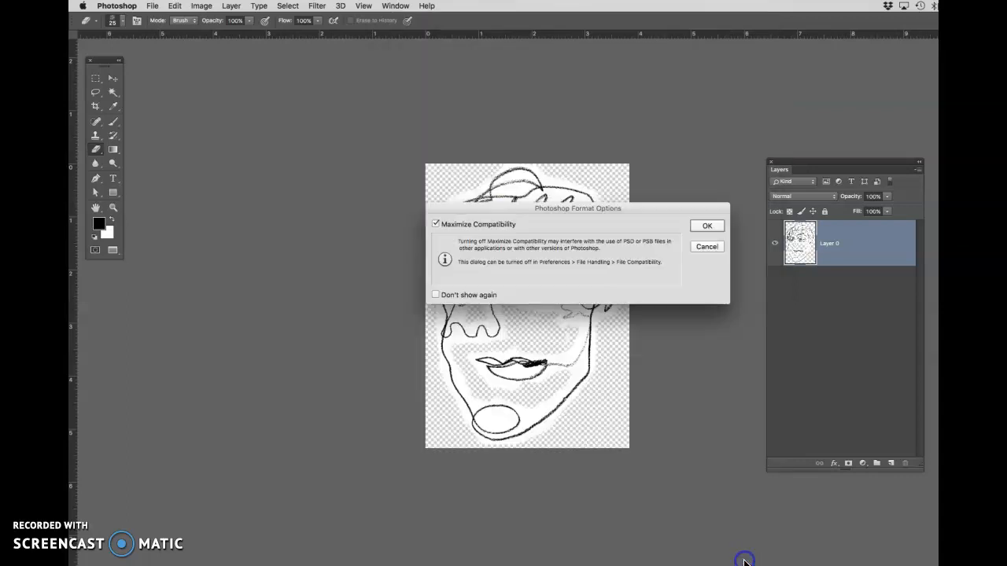
{"action": "left_click", "coordinate": [703, 226]}
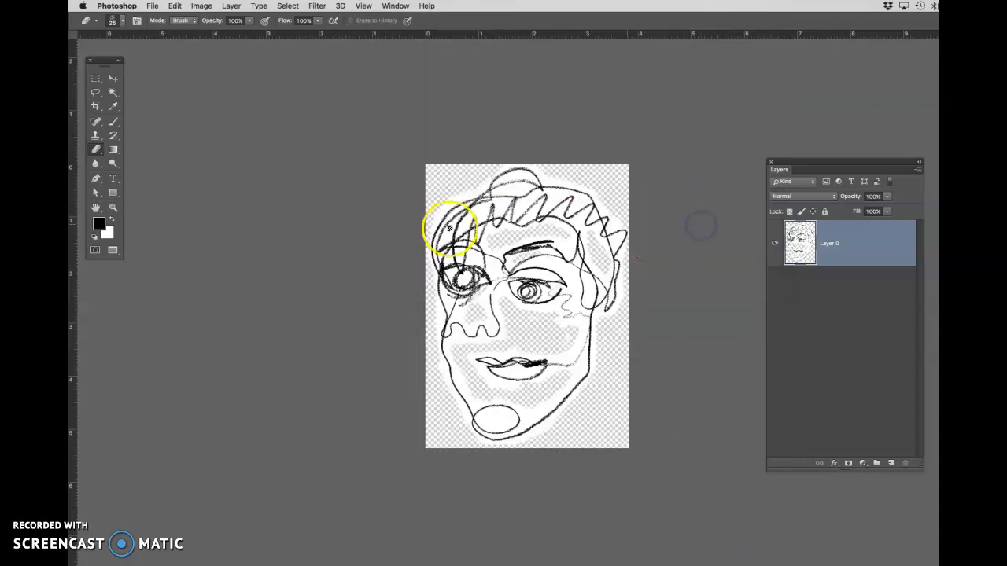